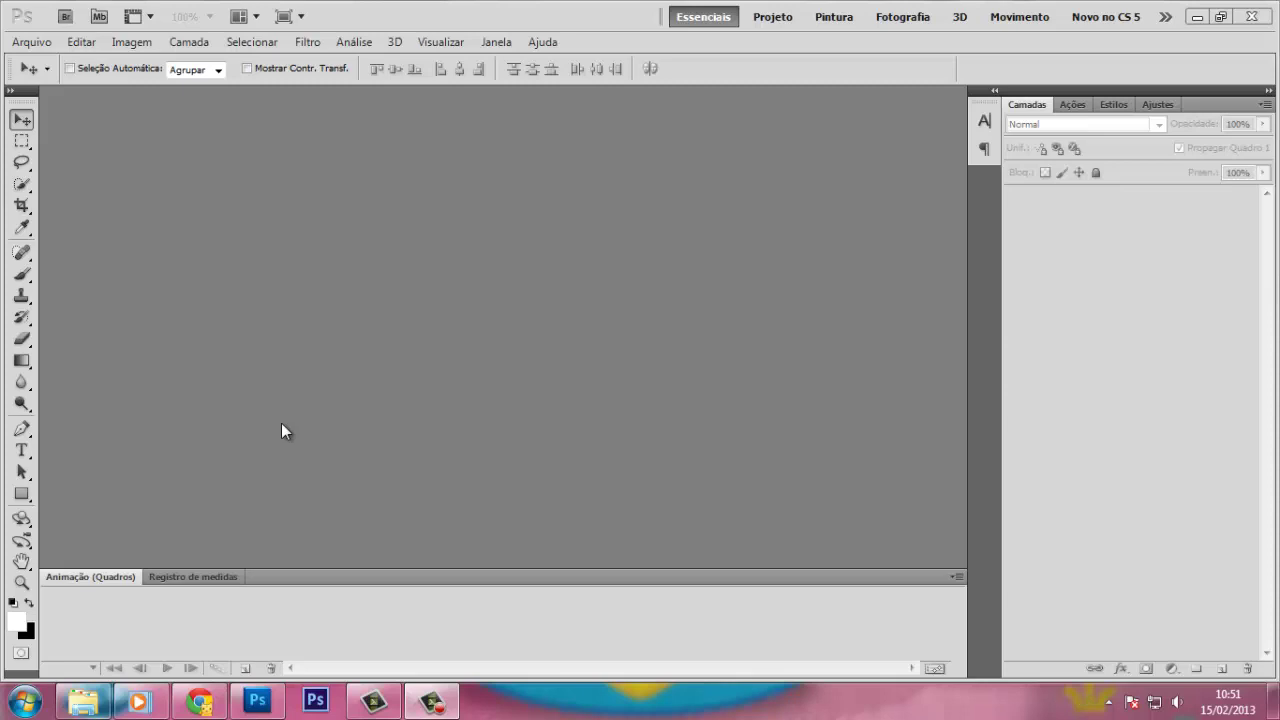
Create a new 500 × 220 px document at 72 ppi with a white (Branco) background.
click(43, 46)
click(62, 57)
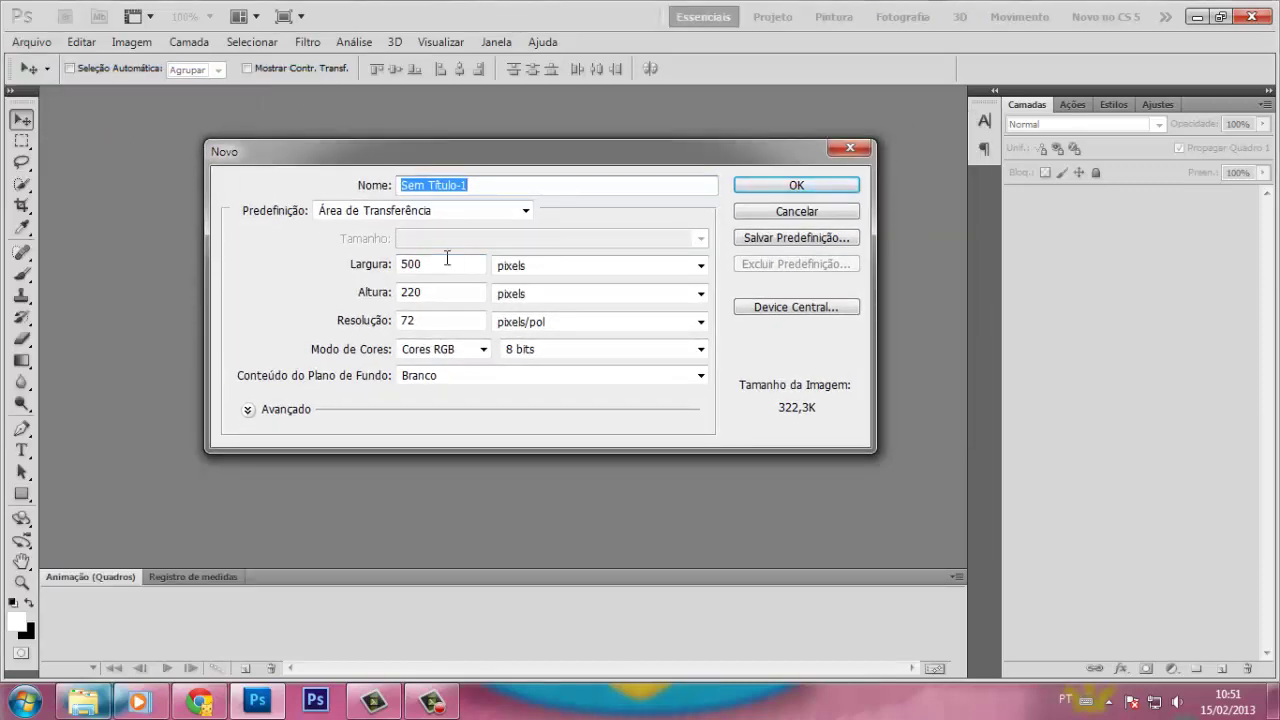
click(447, 258)
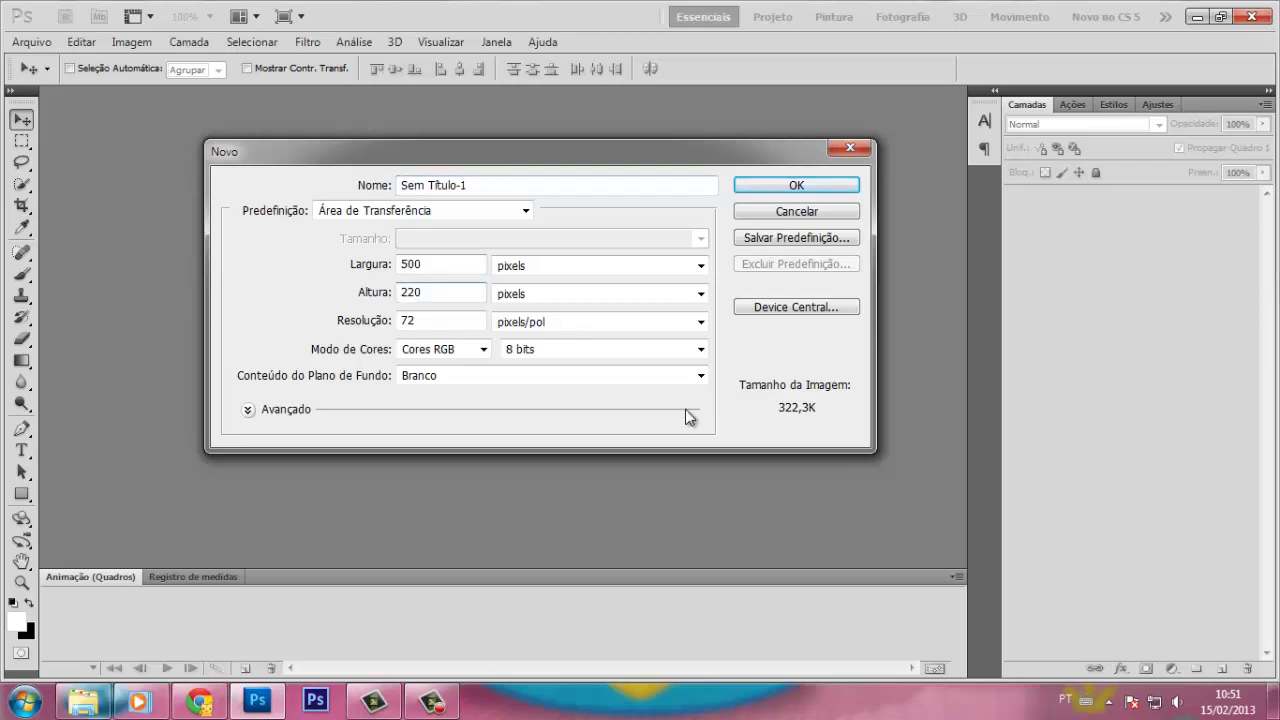
click(767, 184)
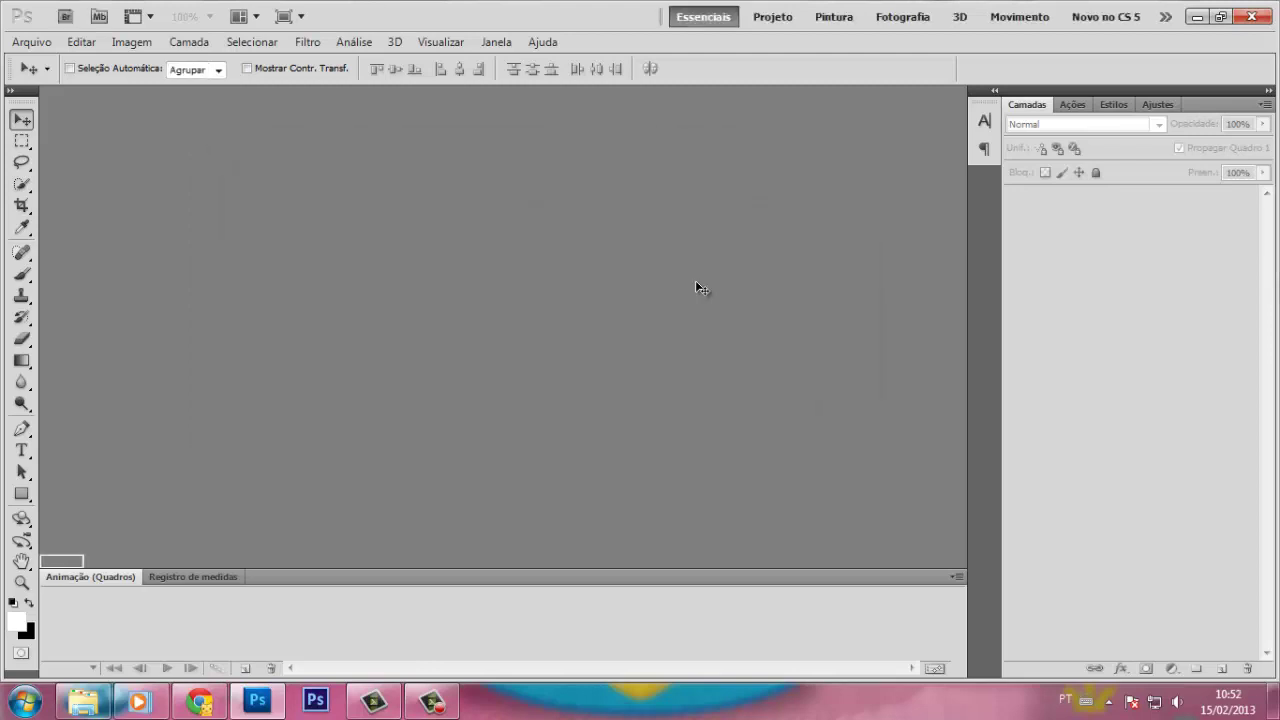
Type Looksgreat on the banner's left side and set it to All Caps in the Caractere panel.
click(58, 440)
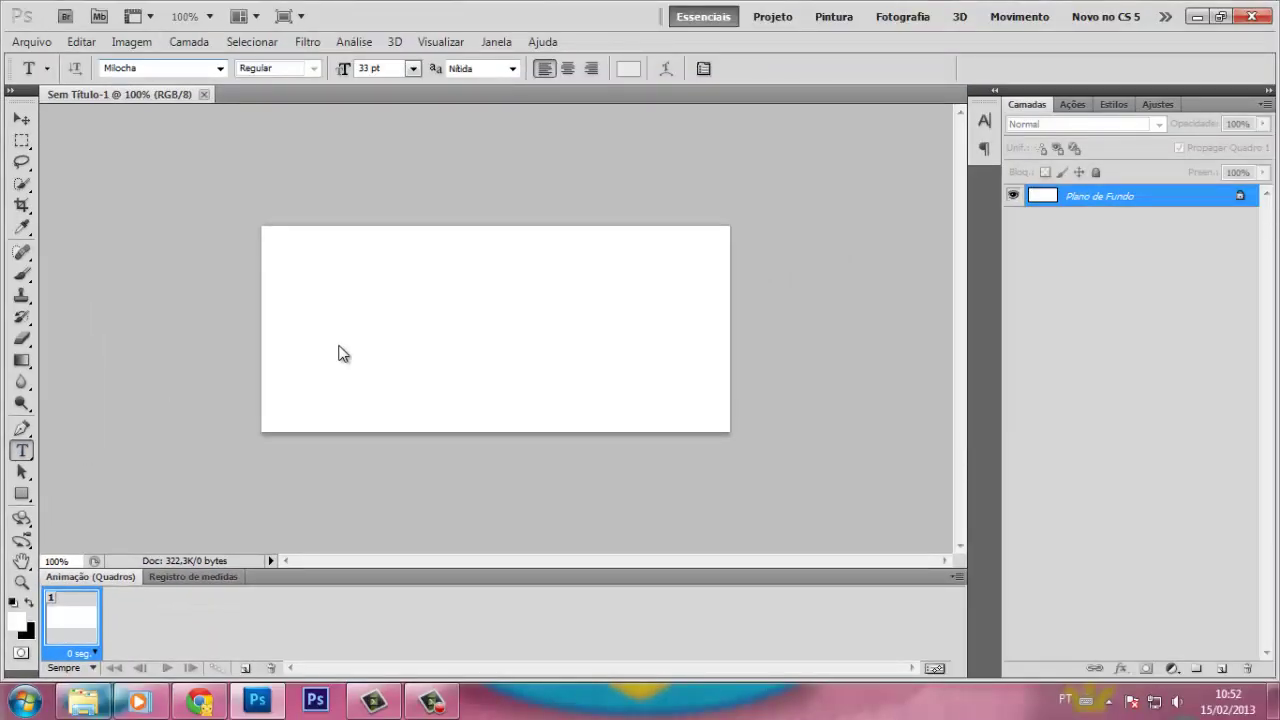
click(310, 328)
text(Look)
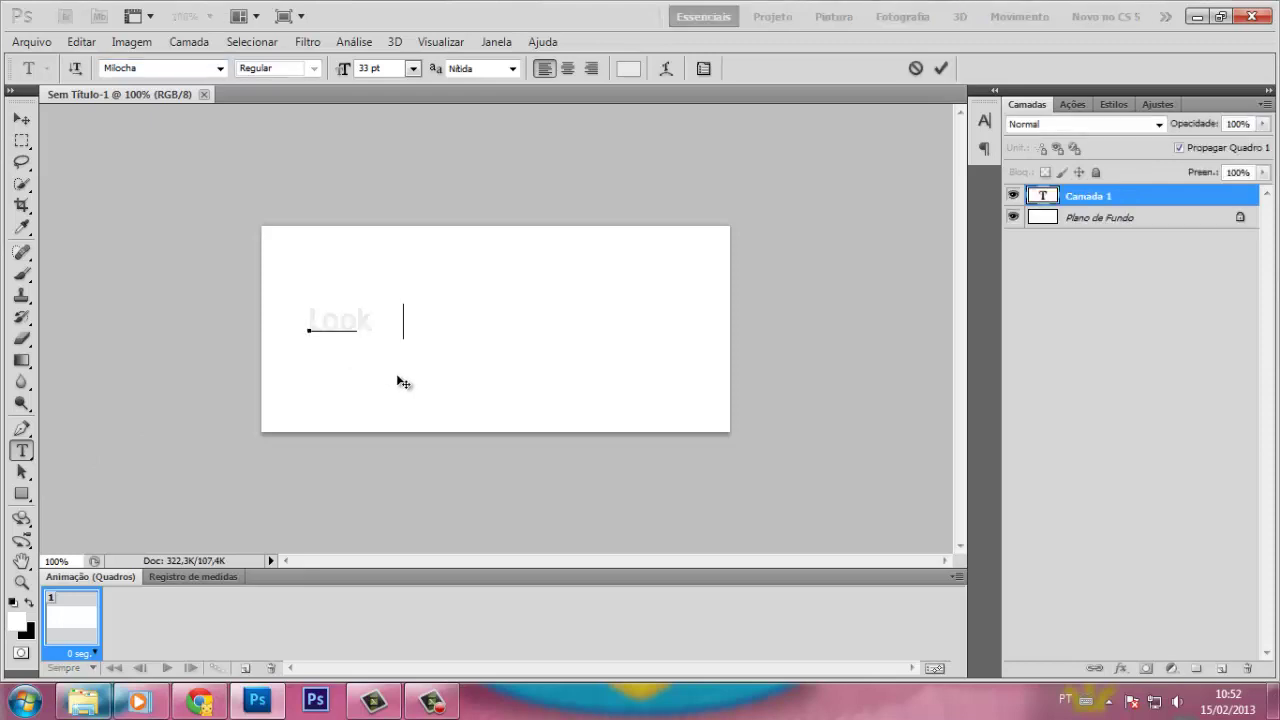
text(sgreat)
key(ctrl+a)
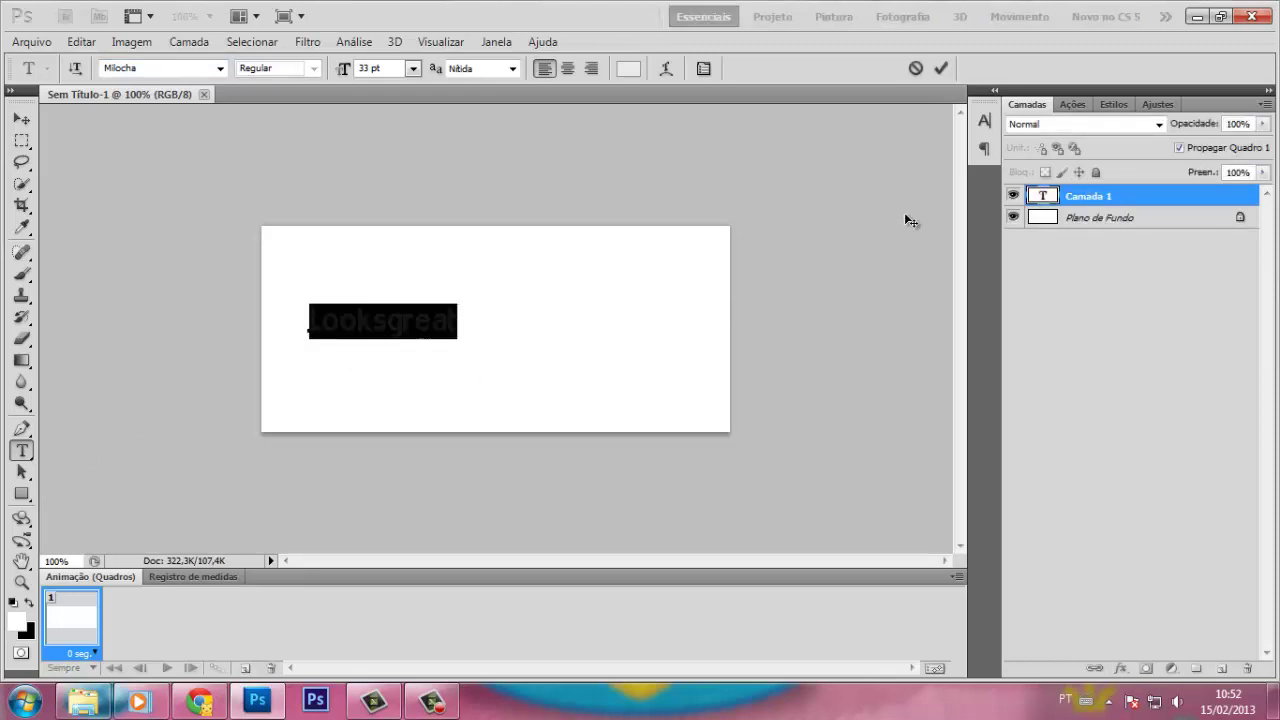
click(993, 119)
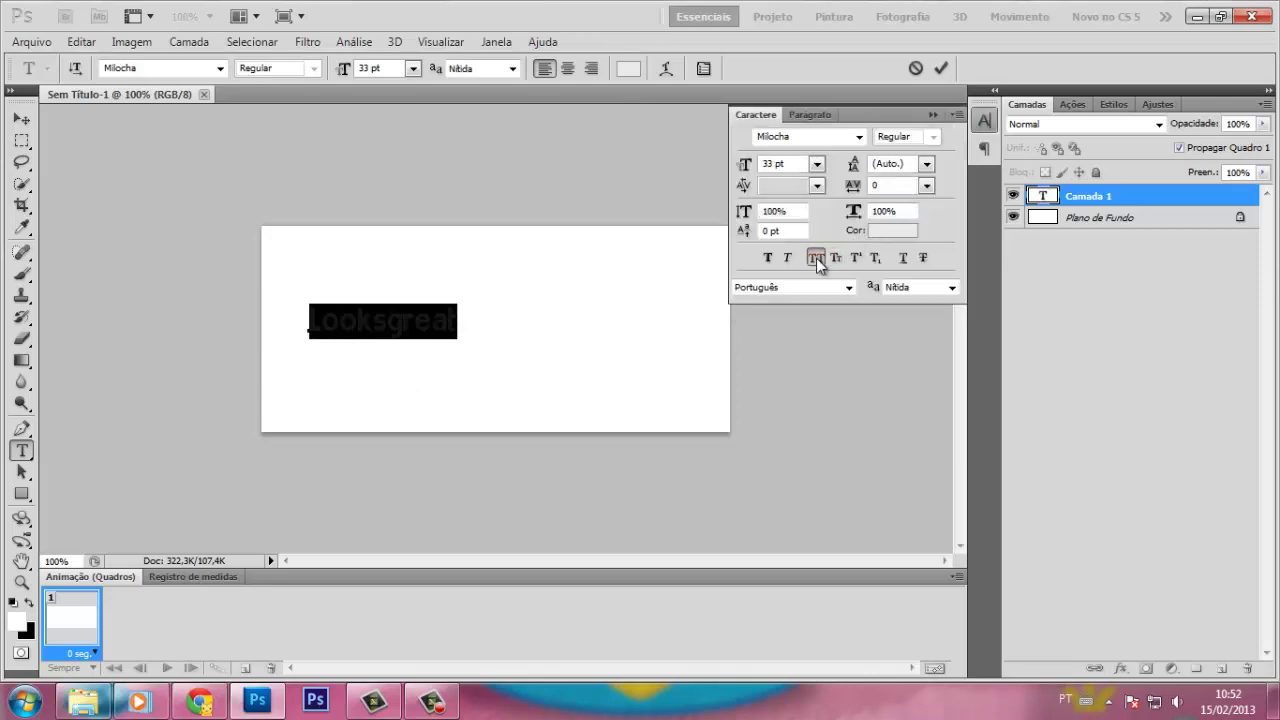
click(816, 258)
click(934, 115)
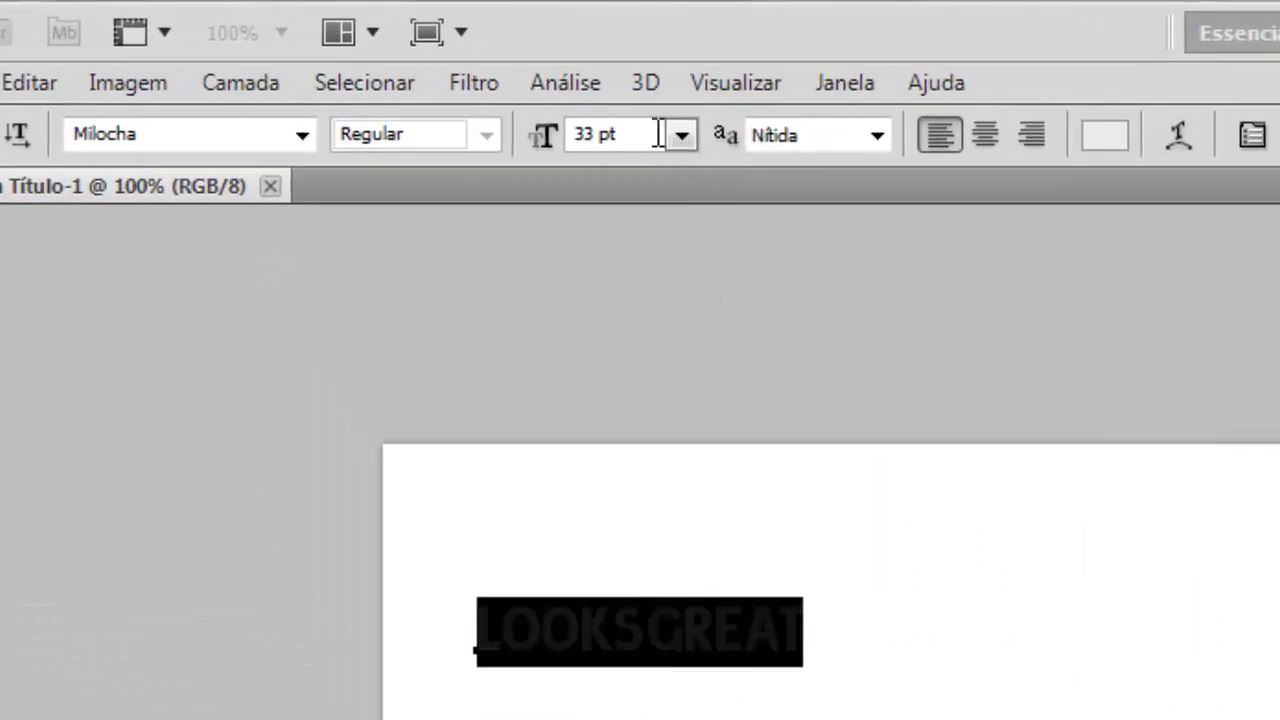
Raise the LOOKSGREAT font size to 81 pt and shift it slightly left.
key(Up)
key(Up)
key(Up)
key(Up)
key(Up)
key(Up)
key(Up)
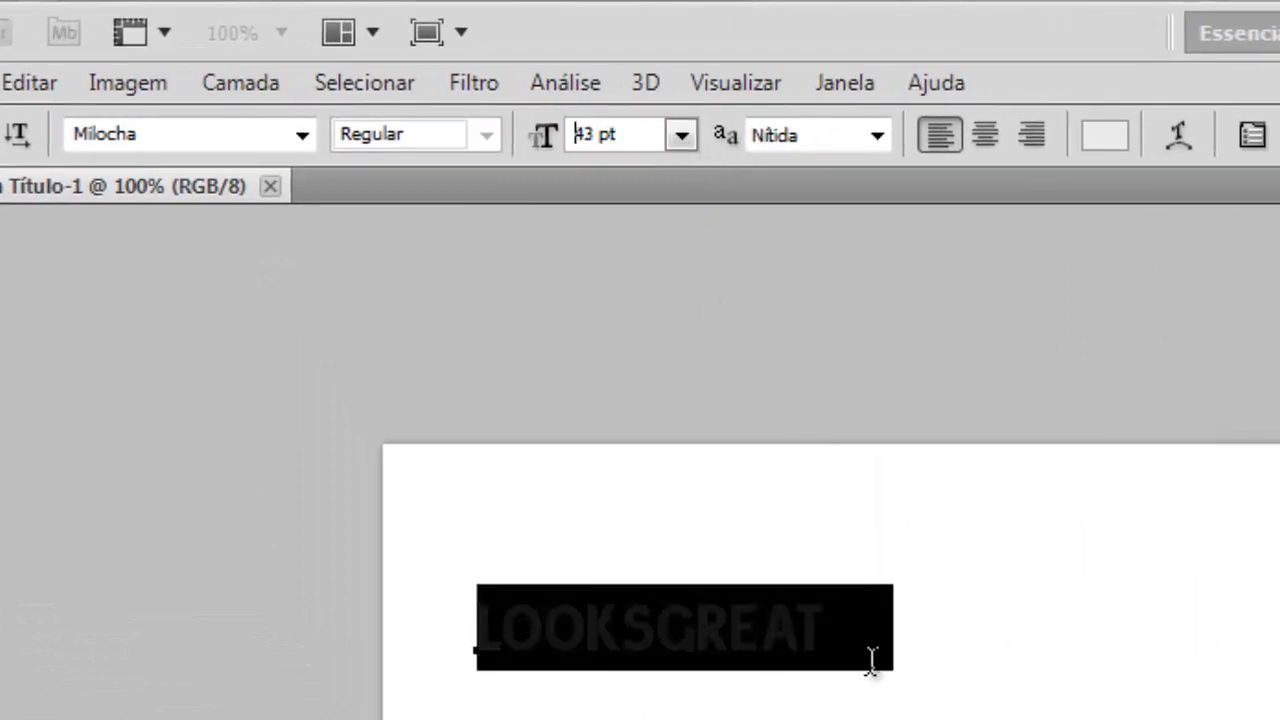
key(Up)
key(Up)
key(Up)
key(Up)
key(Up)
key(Up)
key(Up)
key(Up)
key(Up)
key(Up)
key(Up)
key(Up)
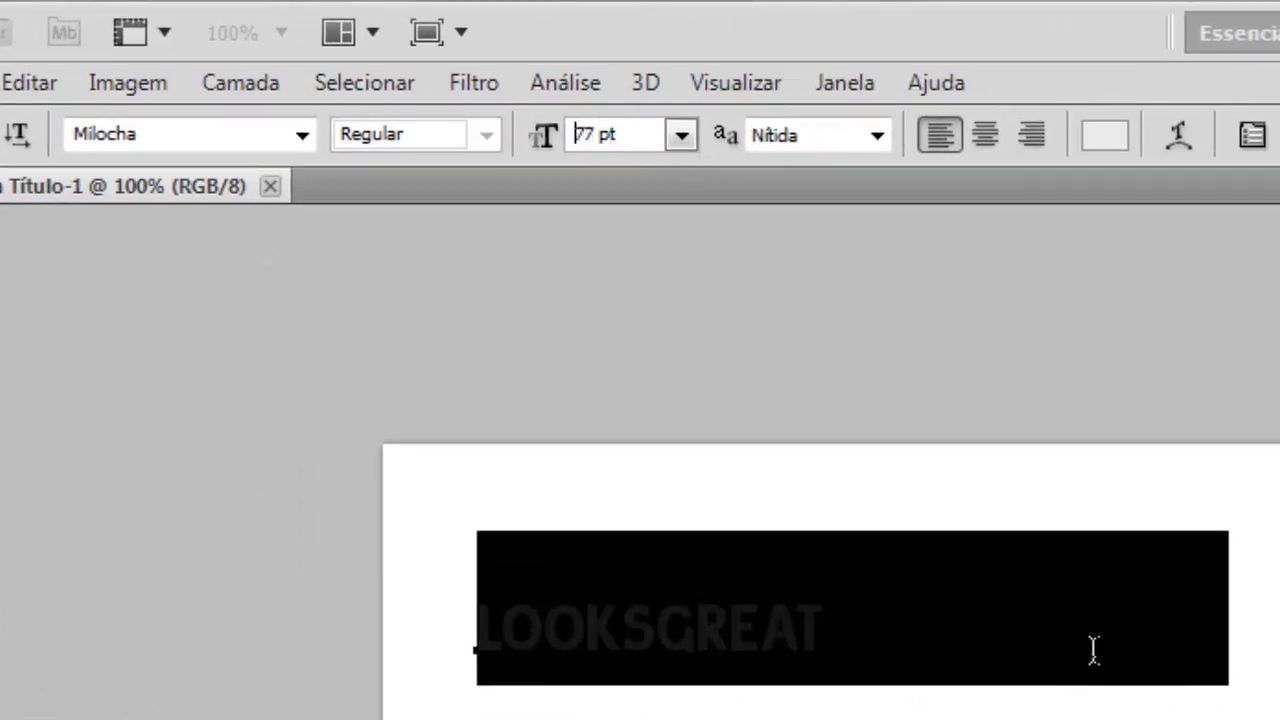
key(Up)
key(Up)
key(Up)
click(595, 330)
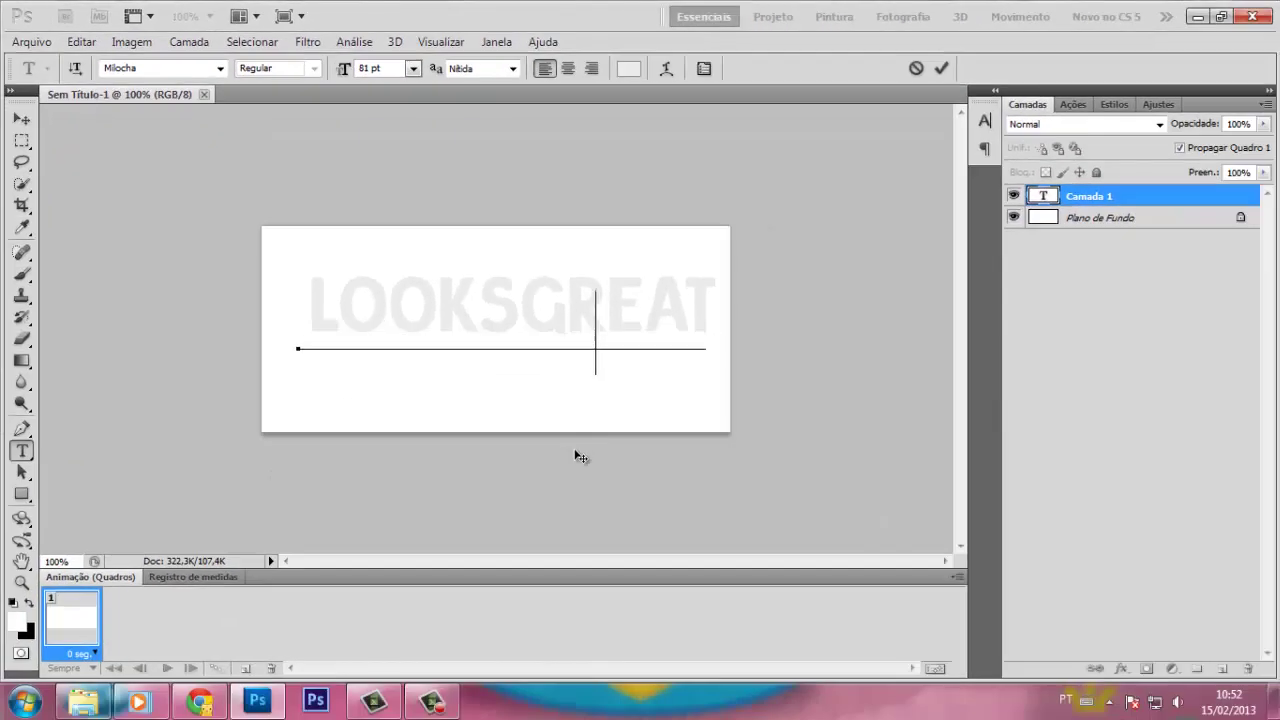
drag(571, 459, 567, 459)
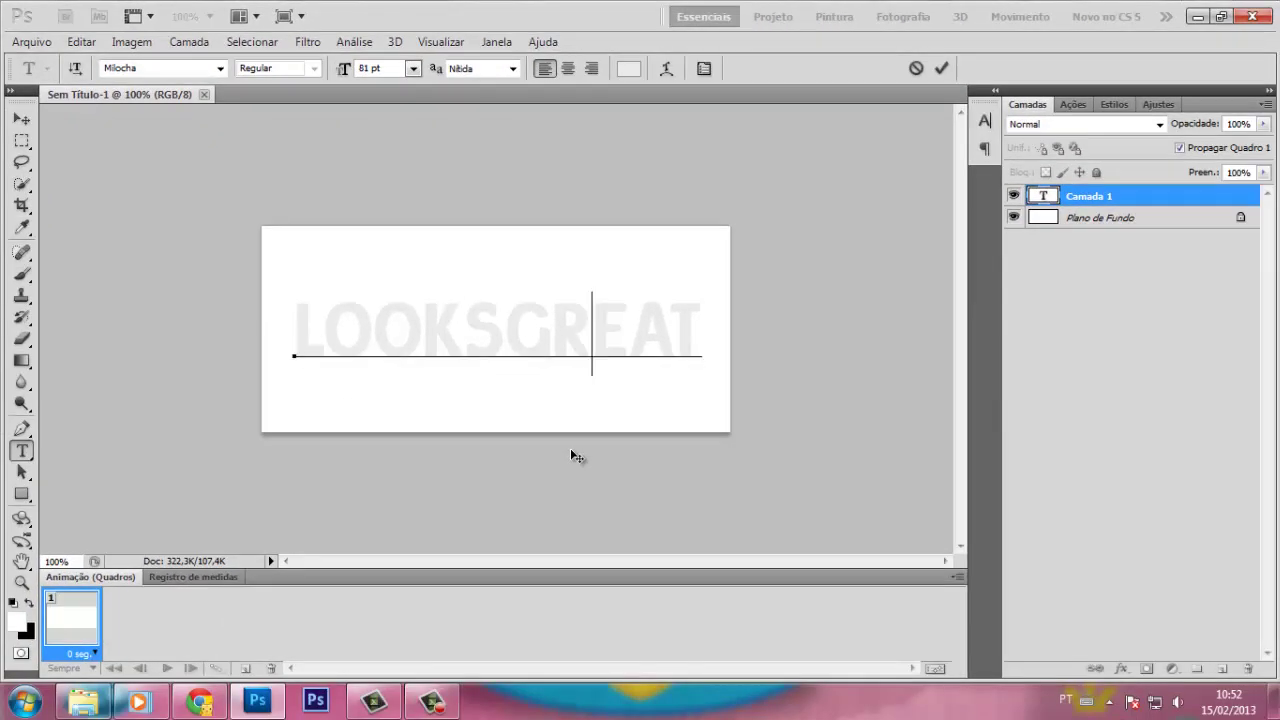
Color the LOOKSGREAT text pink #f79cc9 and commit the text.
key(ctrl+a)
click(628, 68)
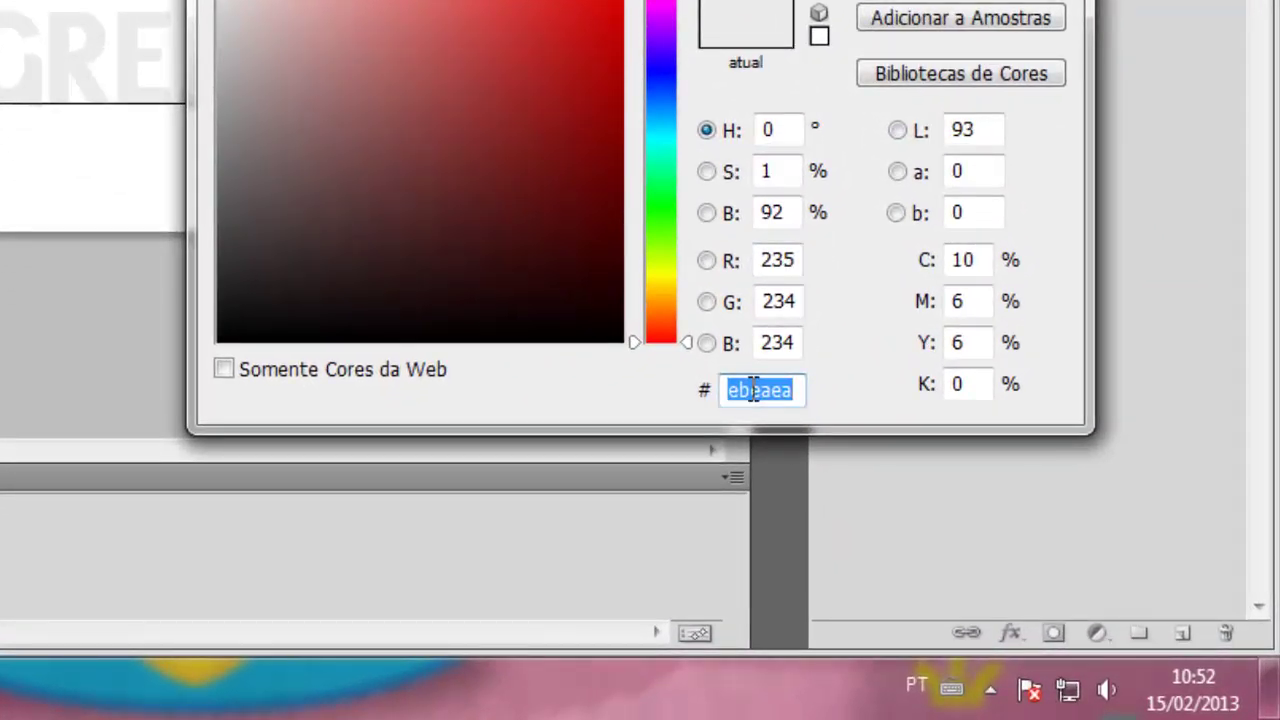
text(f79cc9)
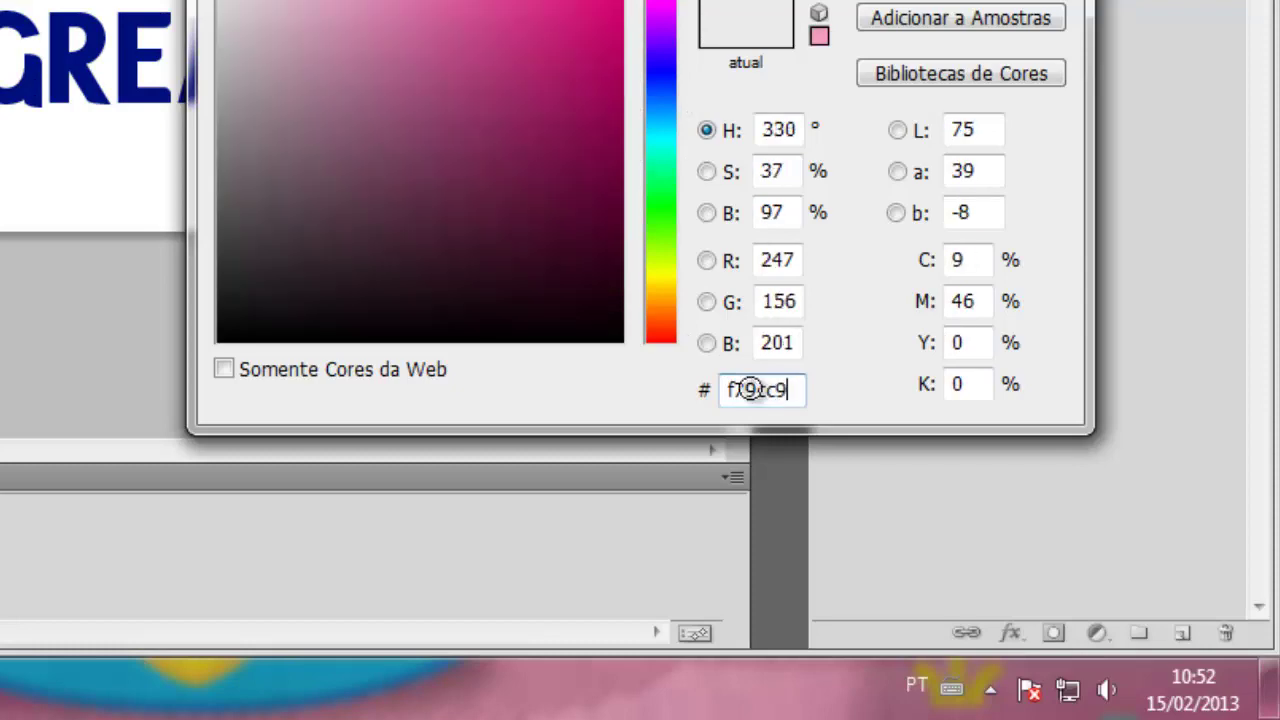
key(Return)
click(634, 329)
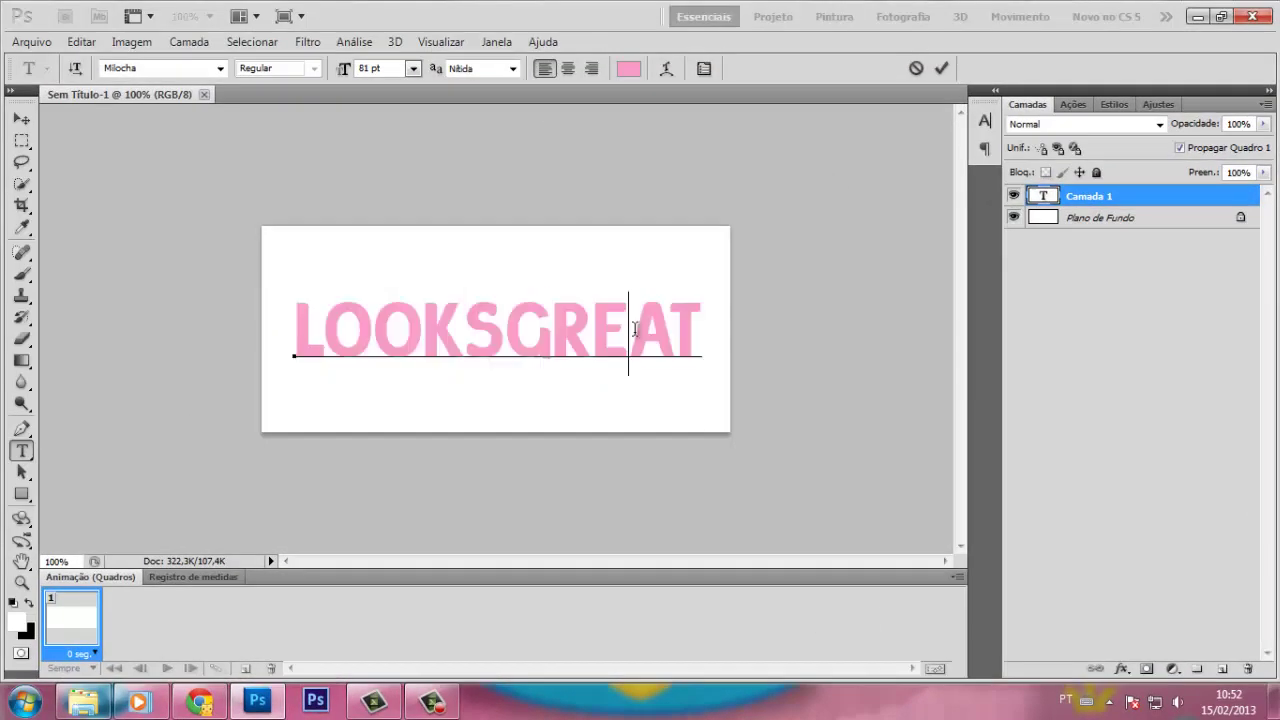
key(ctrl+Return)
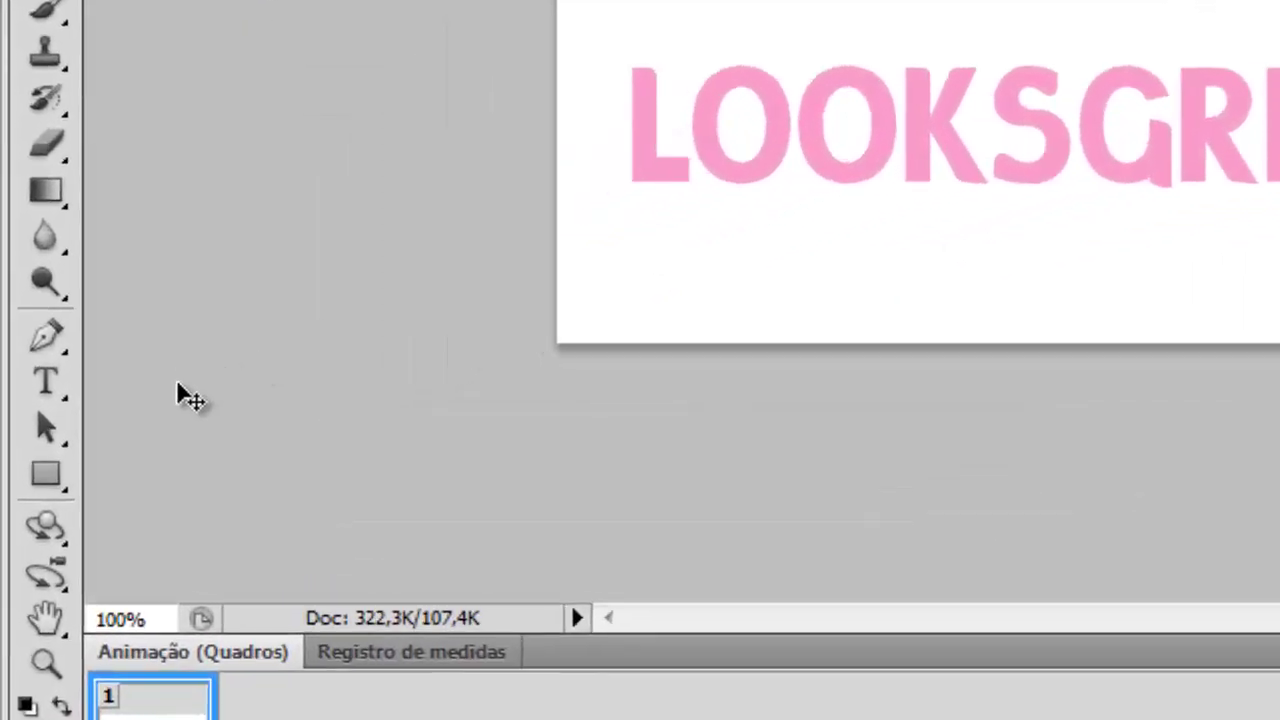
Draw a wide rectangle bar across the banner and move it over the top of the text.
click(22, 494)
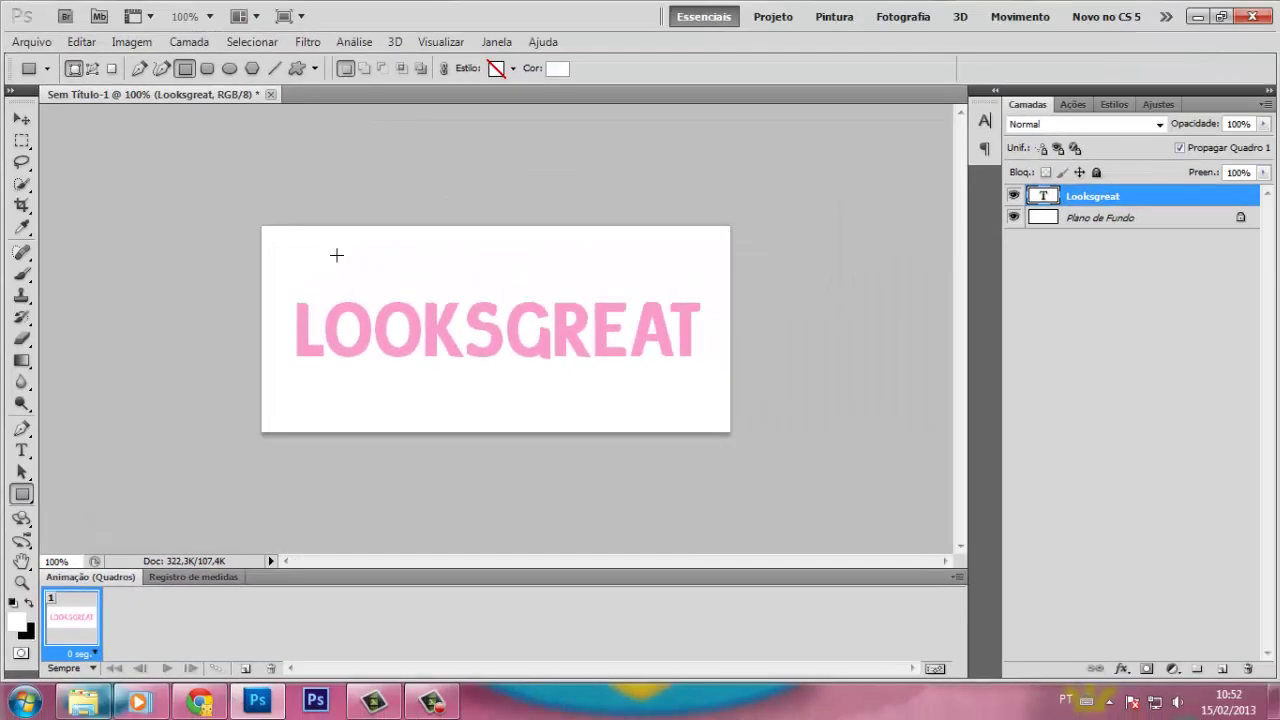
mouse_move(198, 218)
mouse_down()
mouse_move(852, 334)
mouse_move(936, 278)
mouse_up()
key(v)
drag(852, 257, 828, 290)
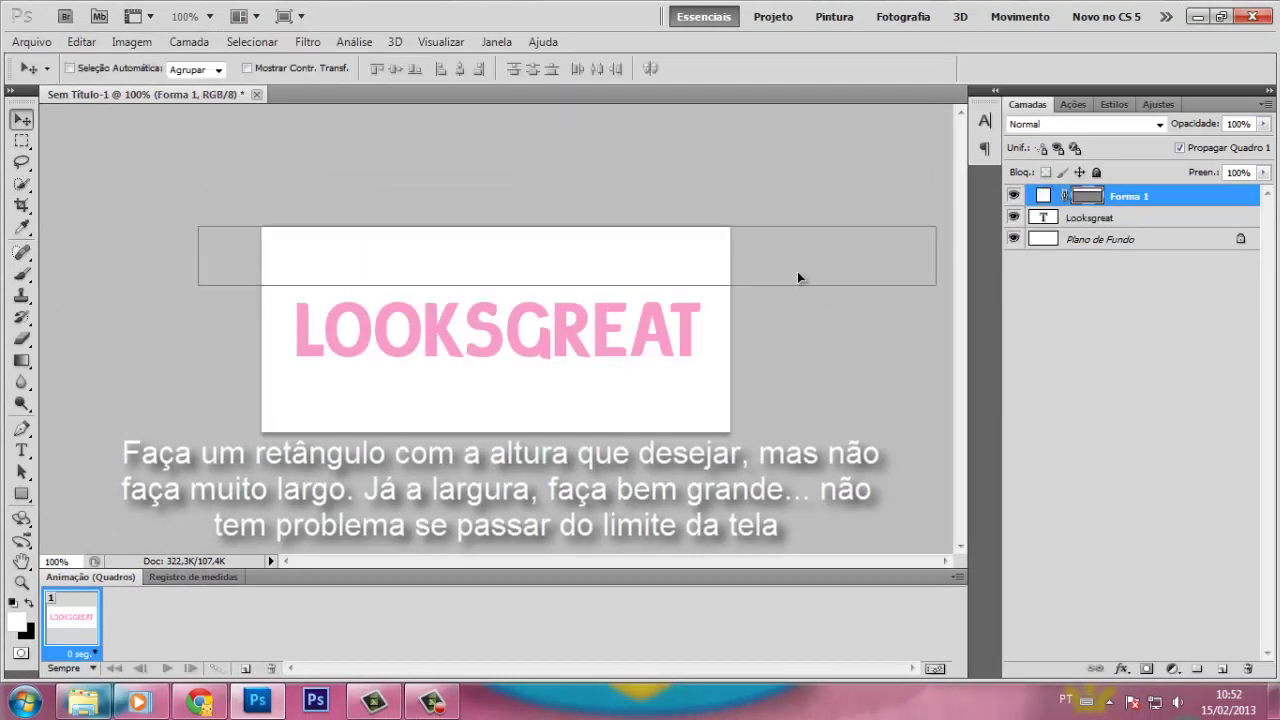
Fill the Forma 1 bar with light cyan #5cdbff.
double_click(1044, 197)
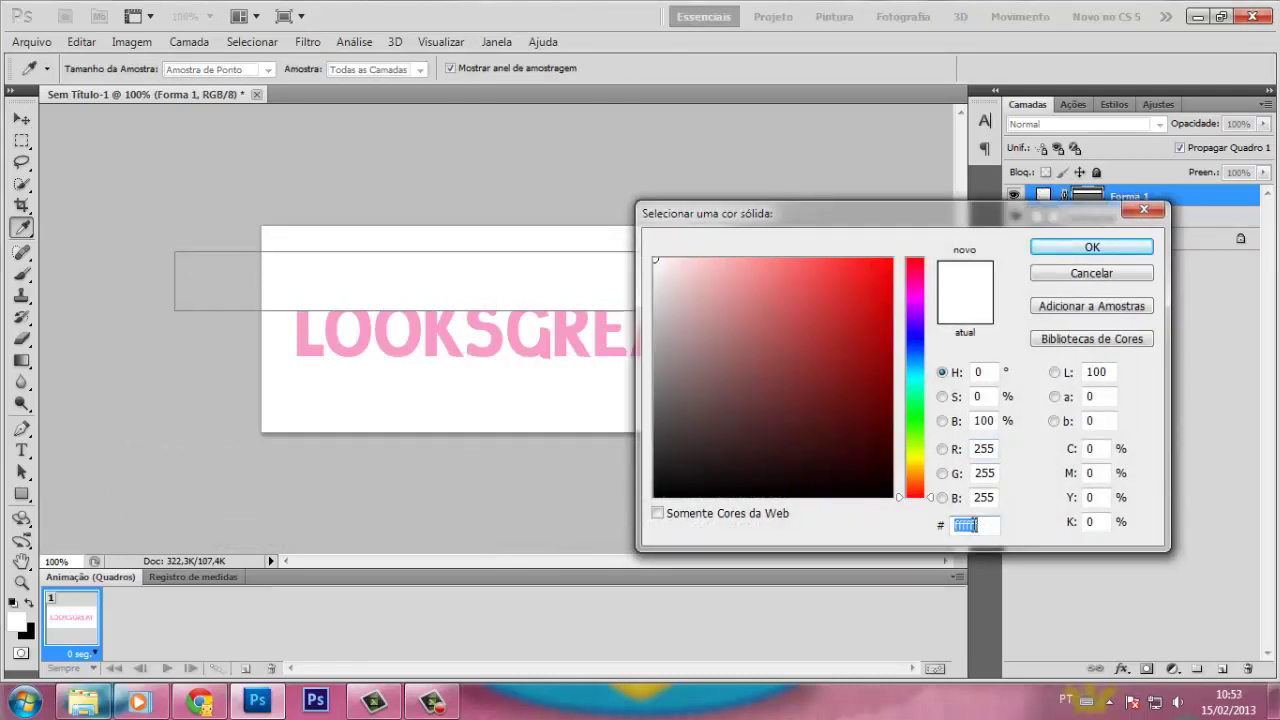
text(0005cd)
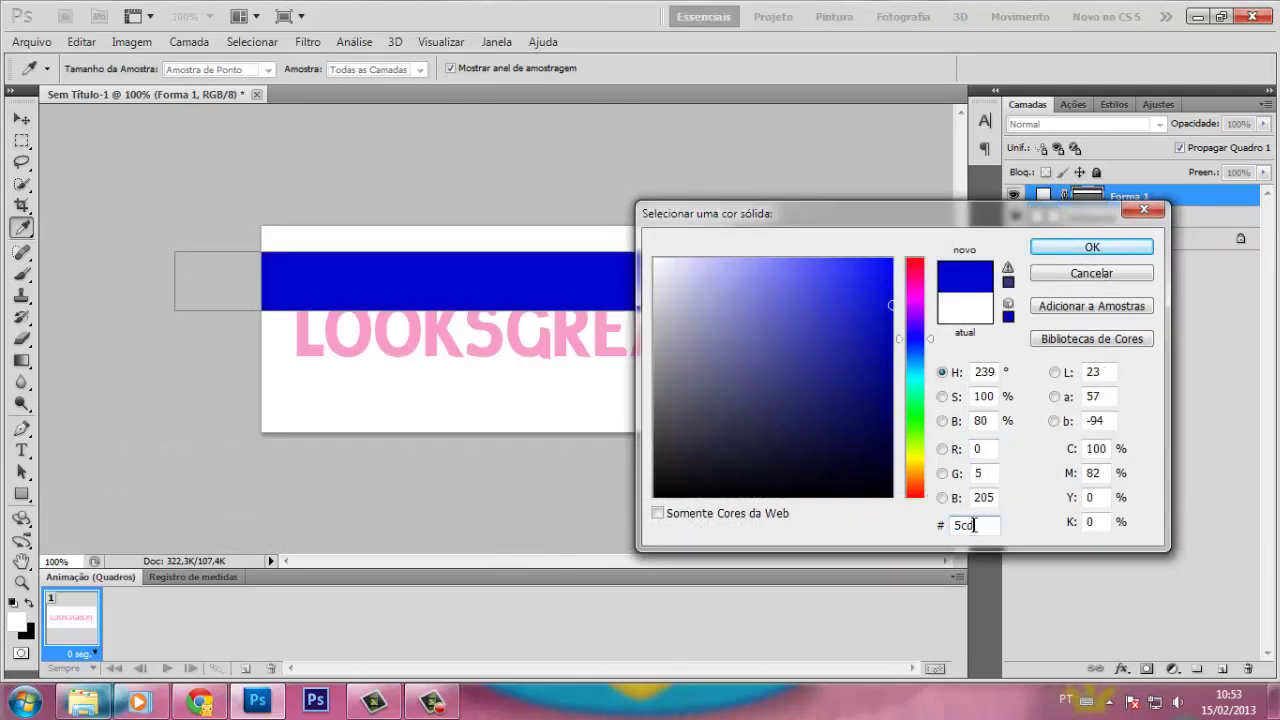
text(bff)
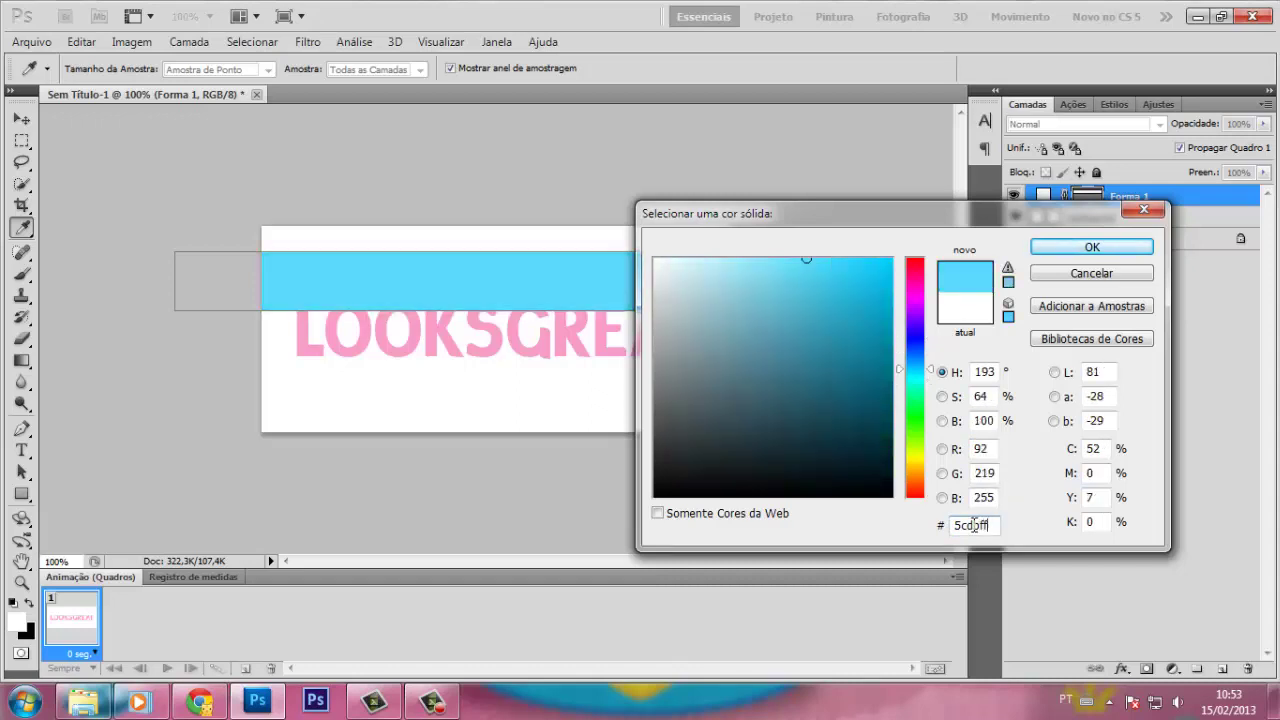
click(1066, 248)
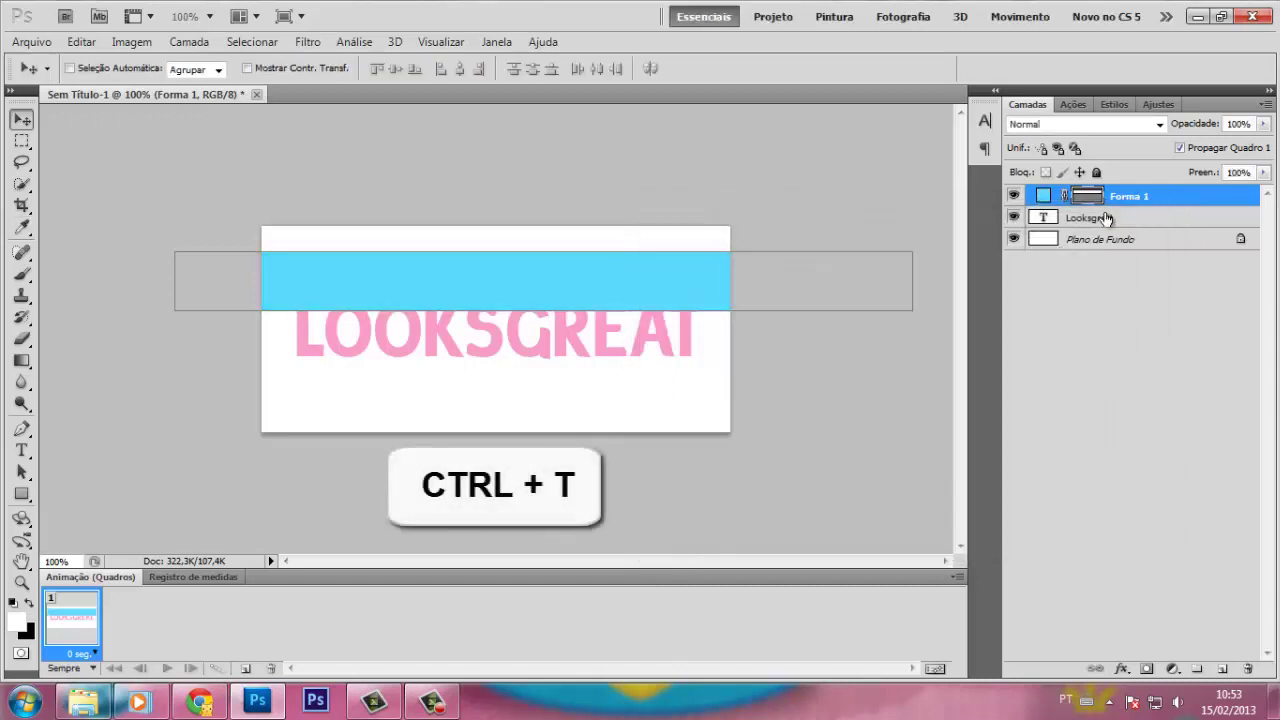
Rotate the cyan bar about -6°, align it with the first letter, and clip it to LOOKSGREAT.
key(ctrl+t)
mouse_move(806, 486)
mouse_down()
mouse_move(829, 450)
mouse_move(834, 465)
mouse_up()
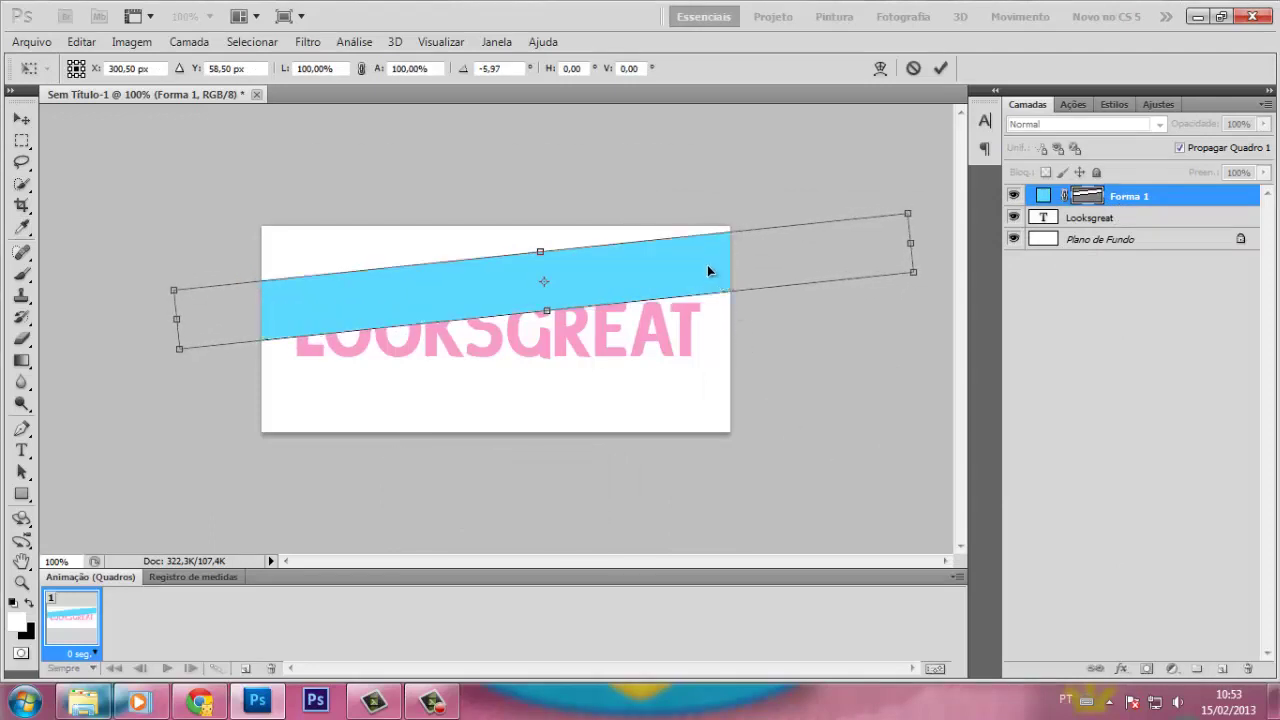
drag(694, 261, 631, 255)
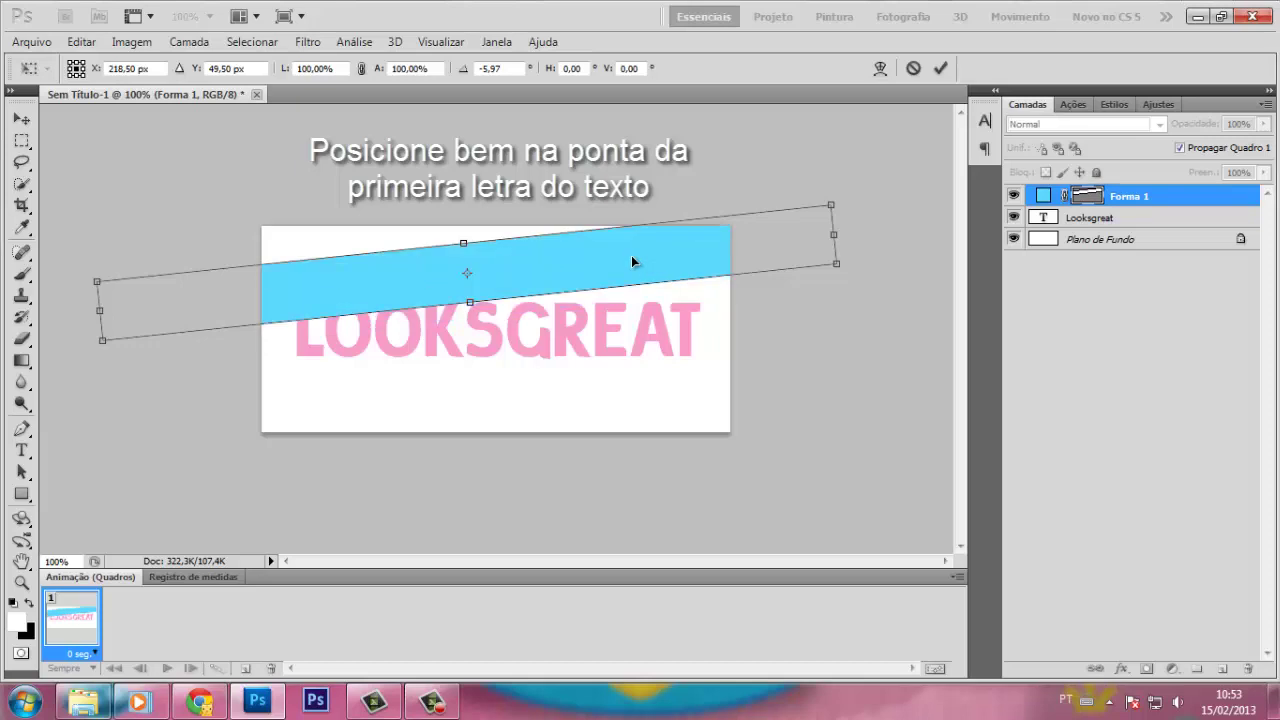
key(Return)
drag(443, 277, 440, 256)
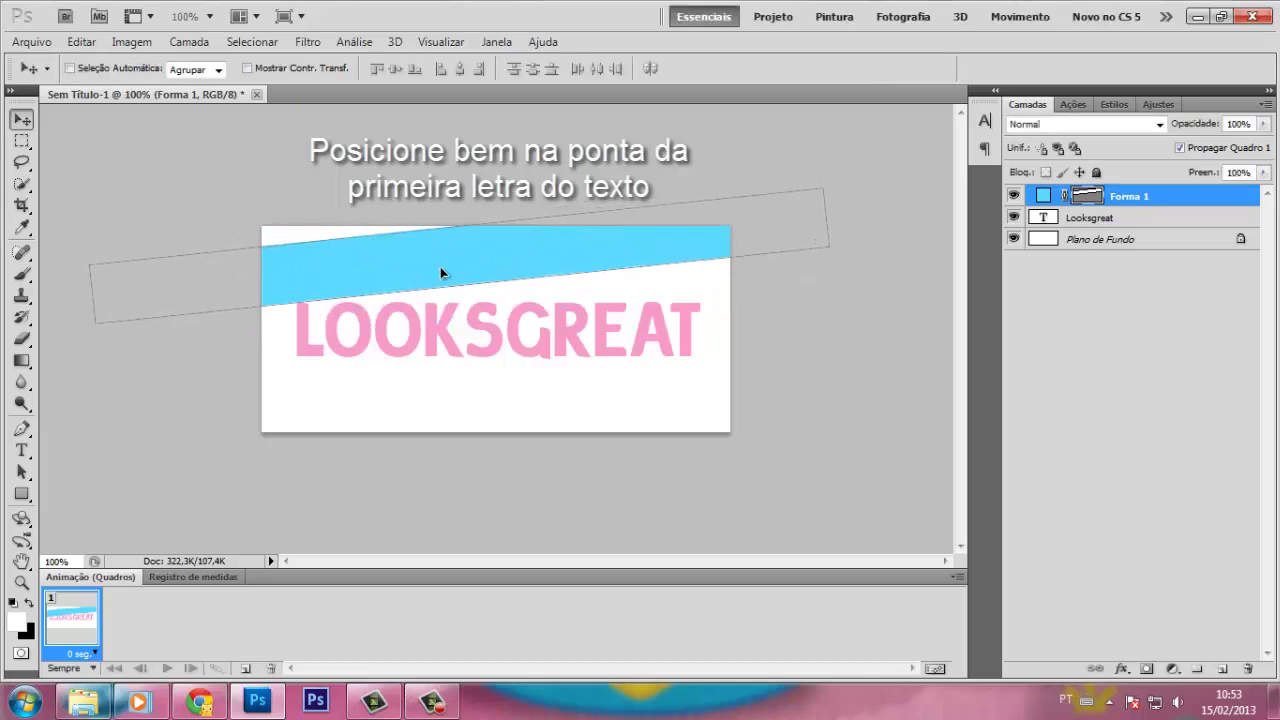
key(Up)
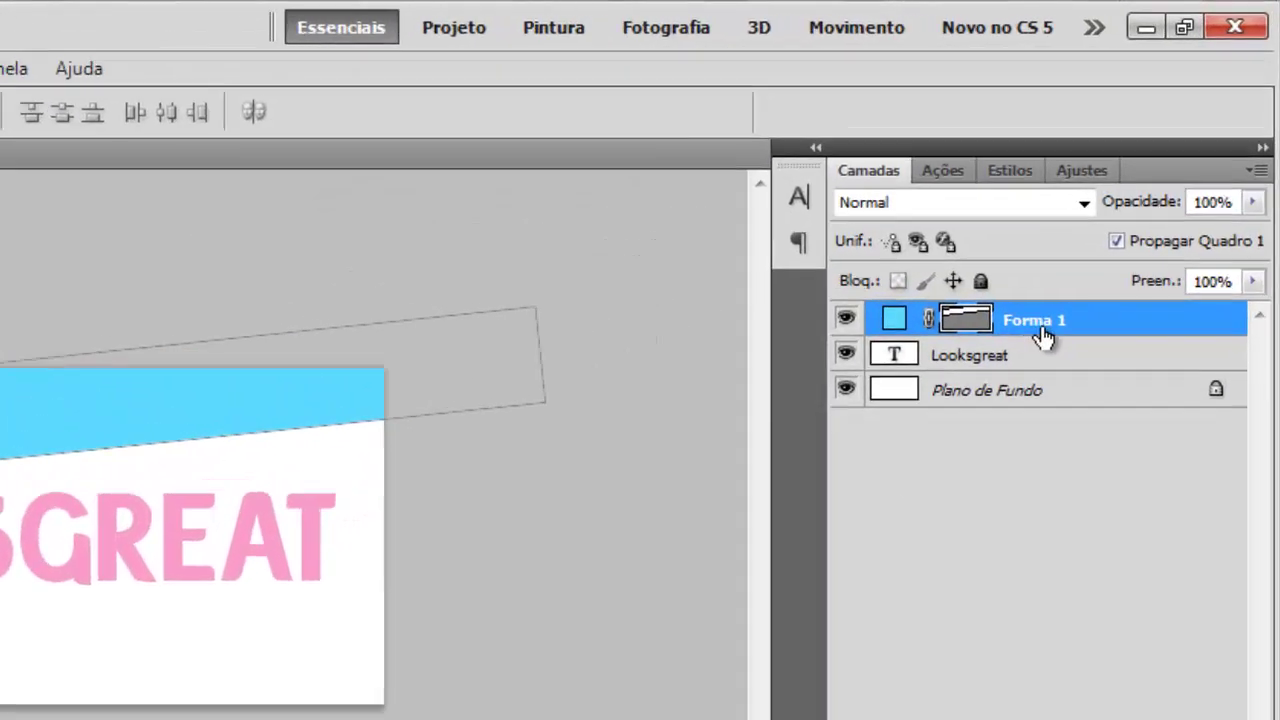
right_click(1143, 199)
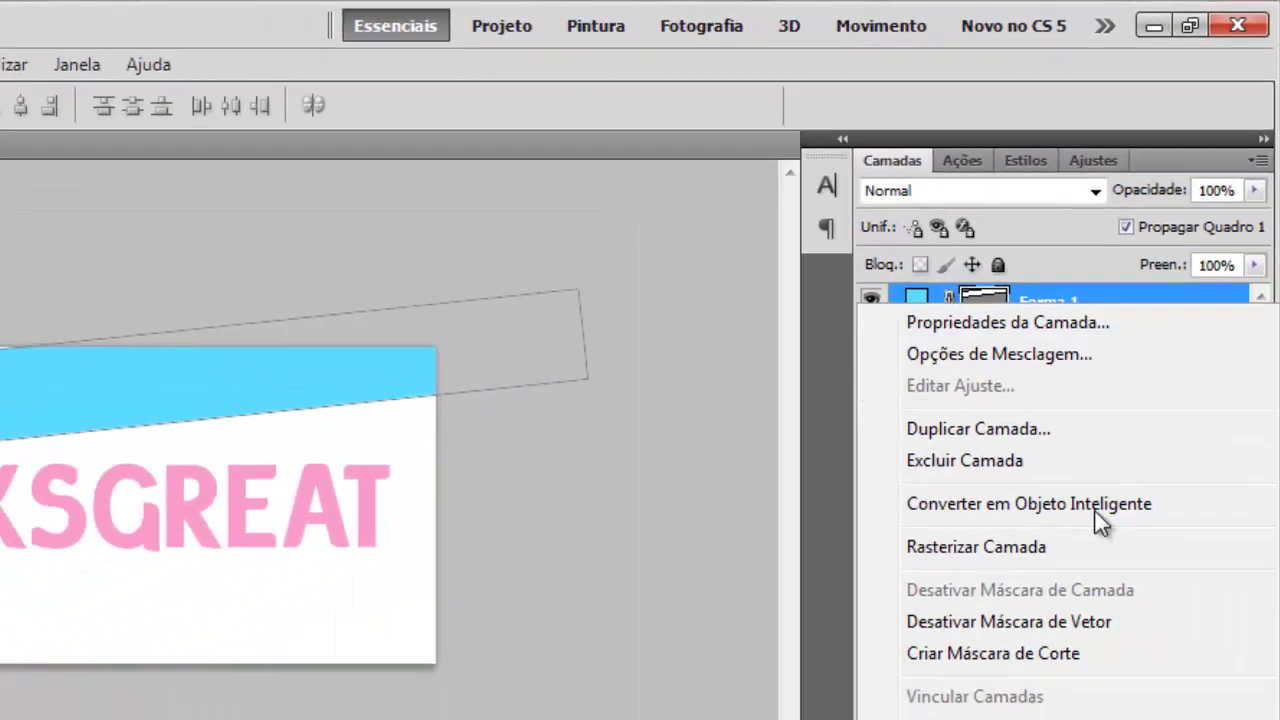
click(1122, 658)
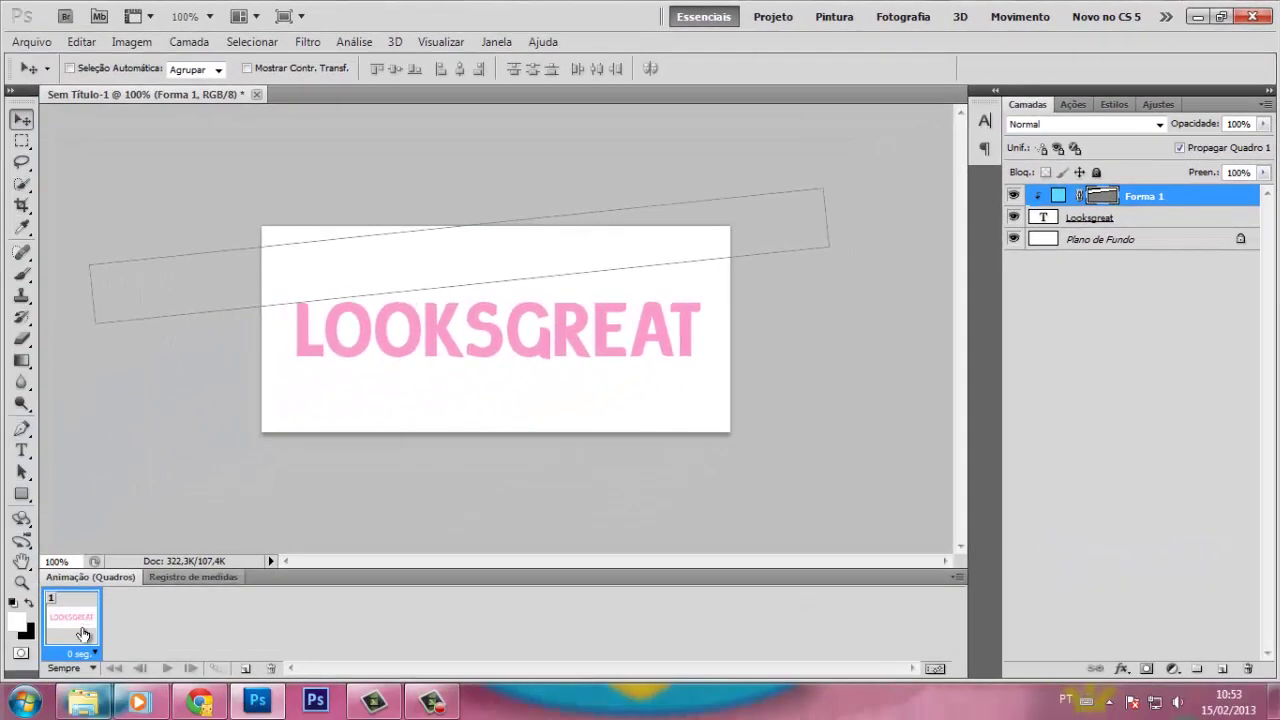
Duplicate the animation frame and drag the stripe down to the bottom of LOOKSGREAT in frame 2.
click(494, 42)
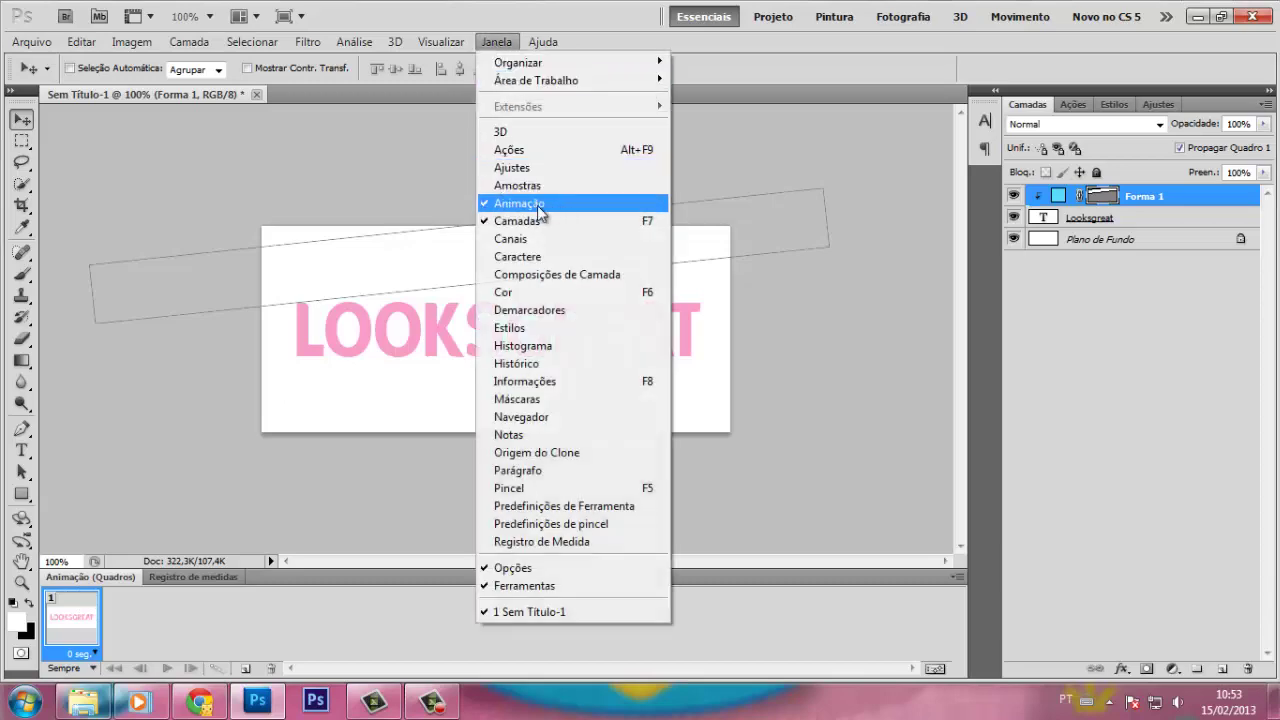
click(238, 612)
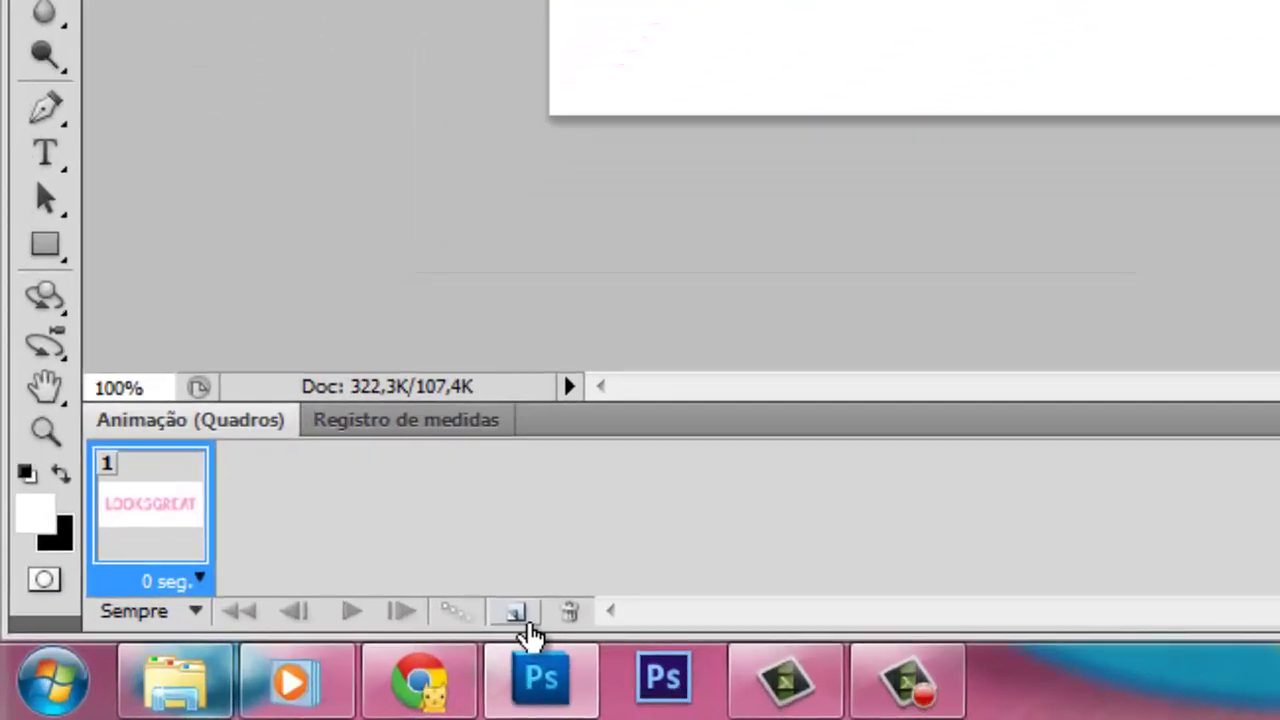
click(528, 618)
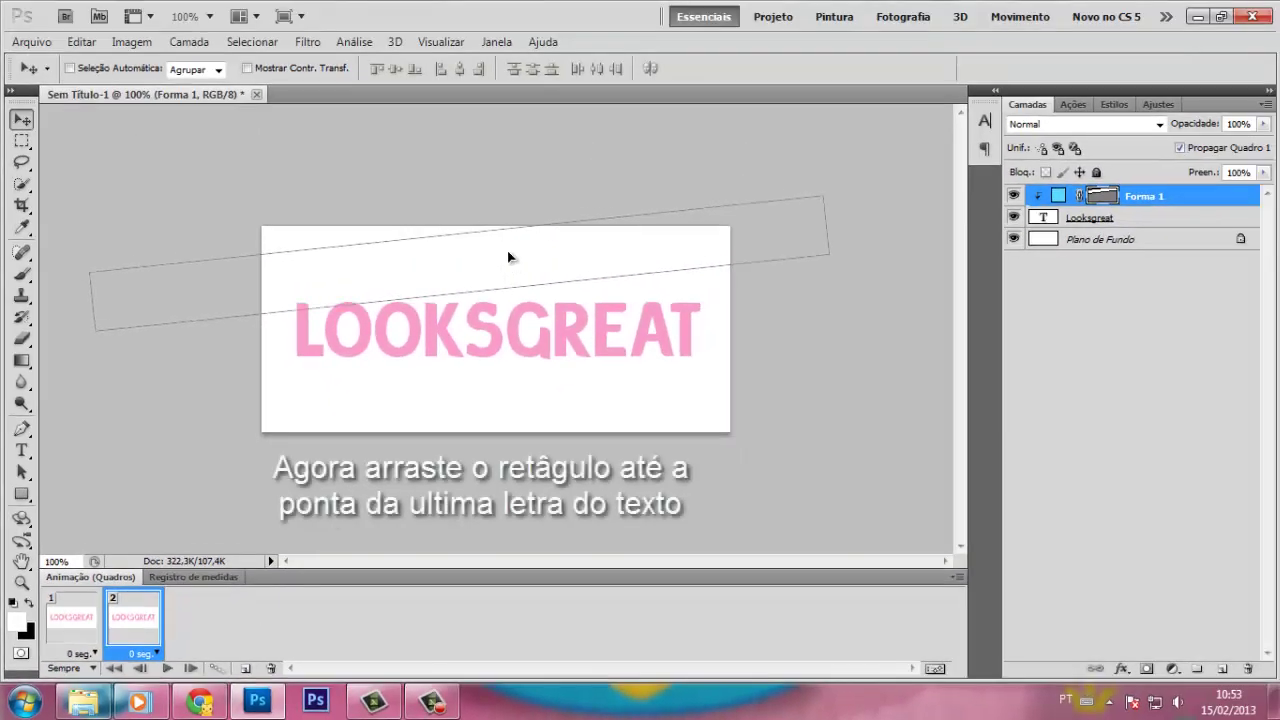
drag(509, 257, 585, 386)
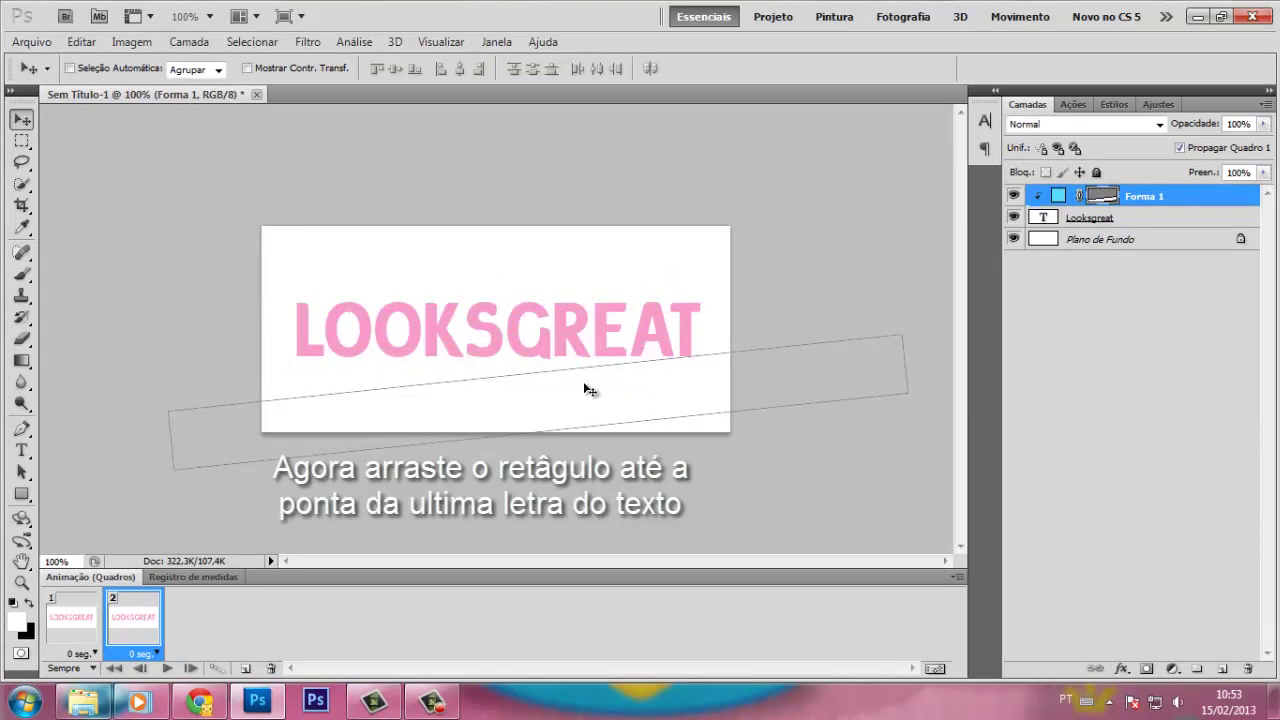
Compare the stripe's position in frames 1 and 2, then select both frames.
click(79, 639)
click(1102, 196)
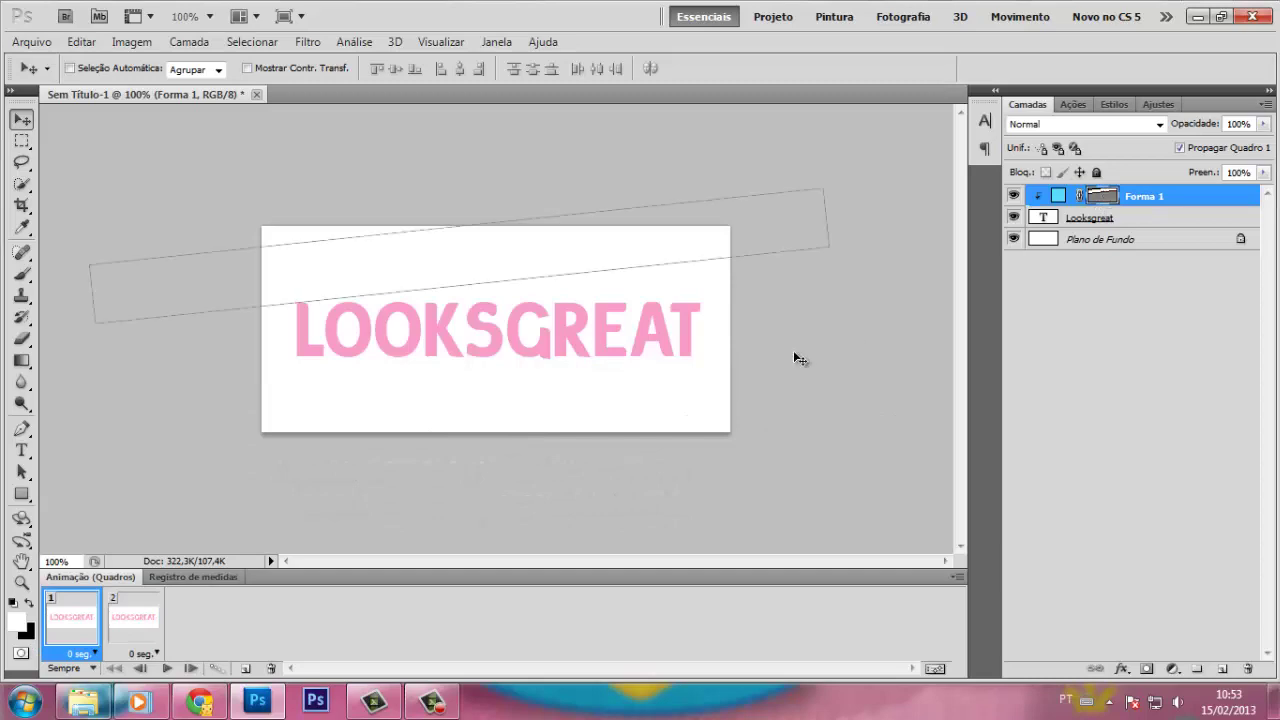
click(134, 620)
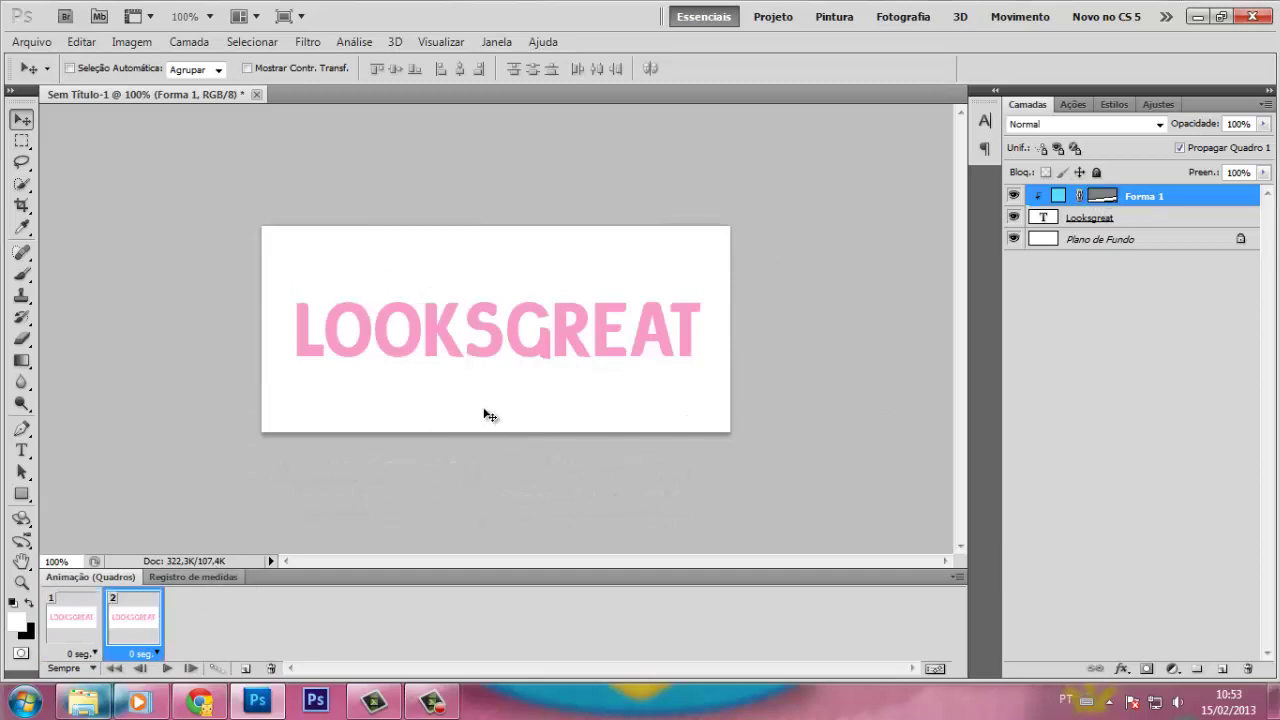
click(1102, 196)
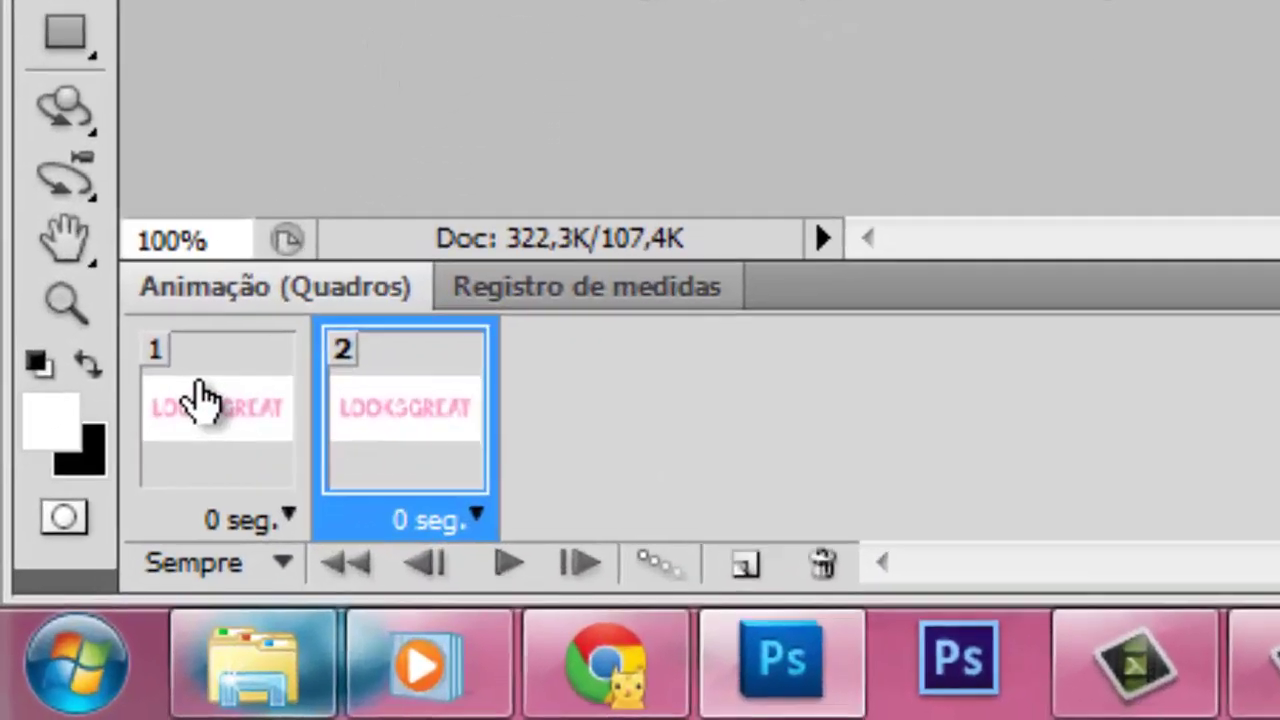
shift+click(66, 612)
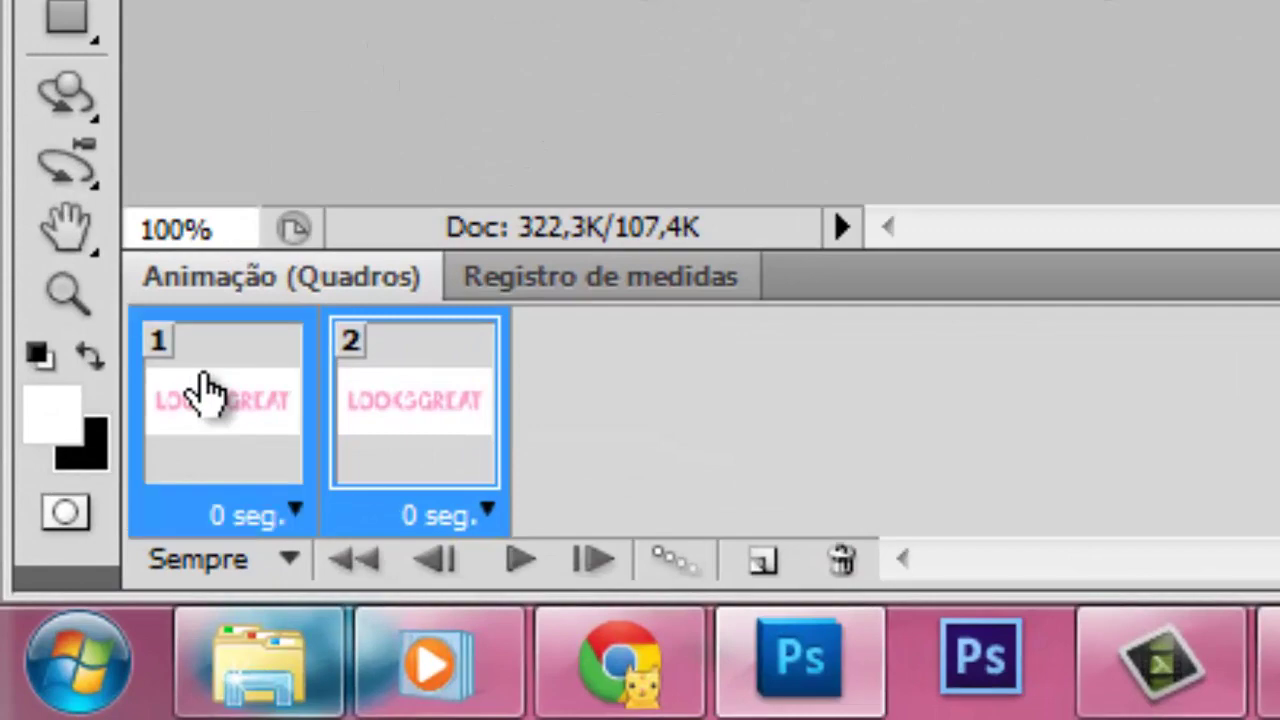
Tween 10 in-between frames between the two animation frames.
click(684, 568)
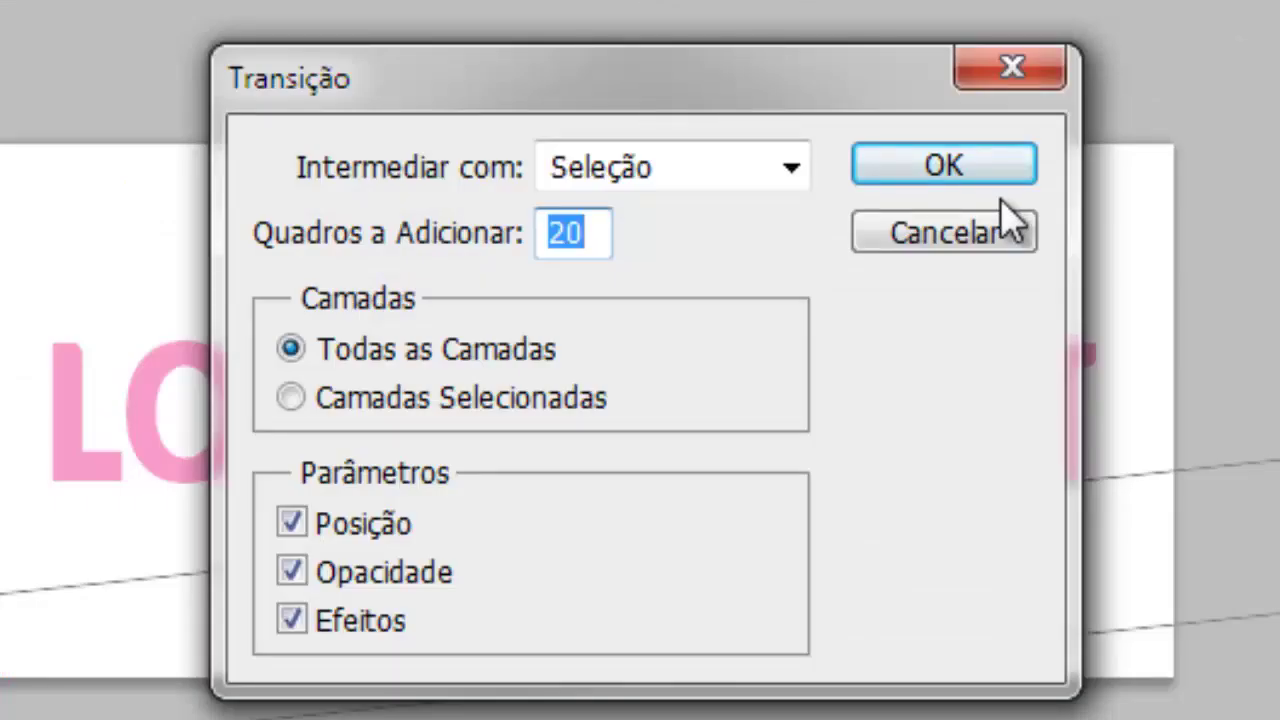
text(1)
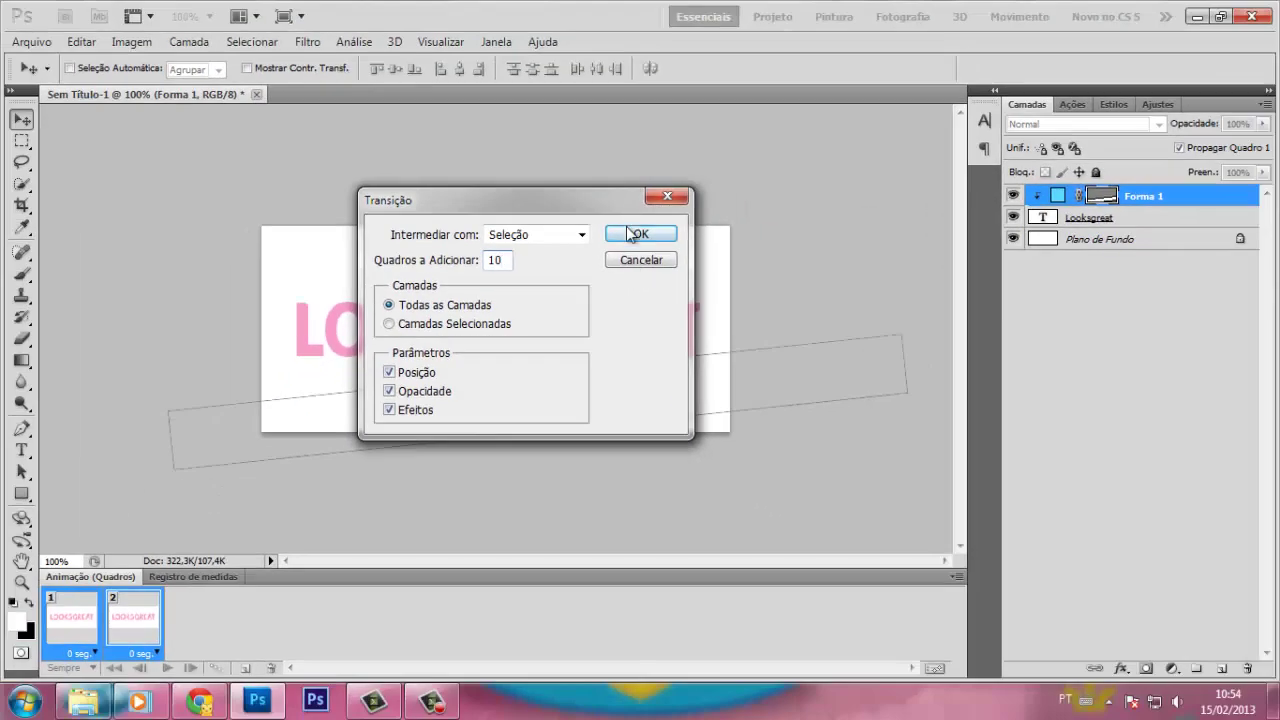
click(628, 230)
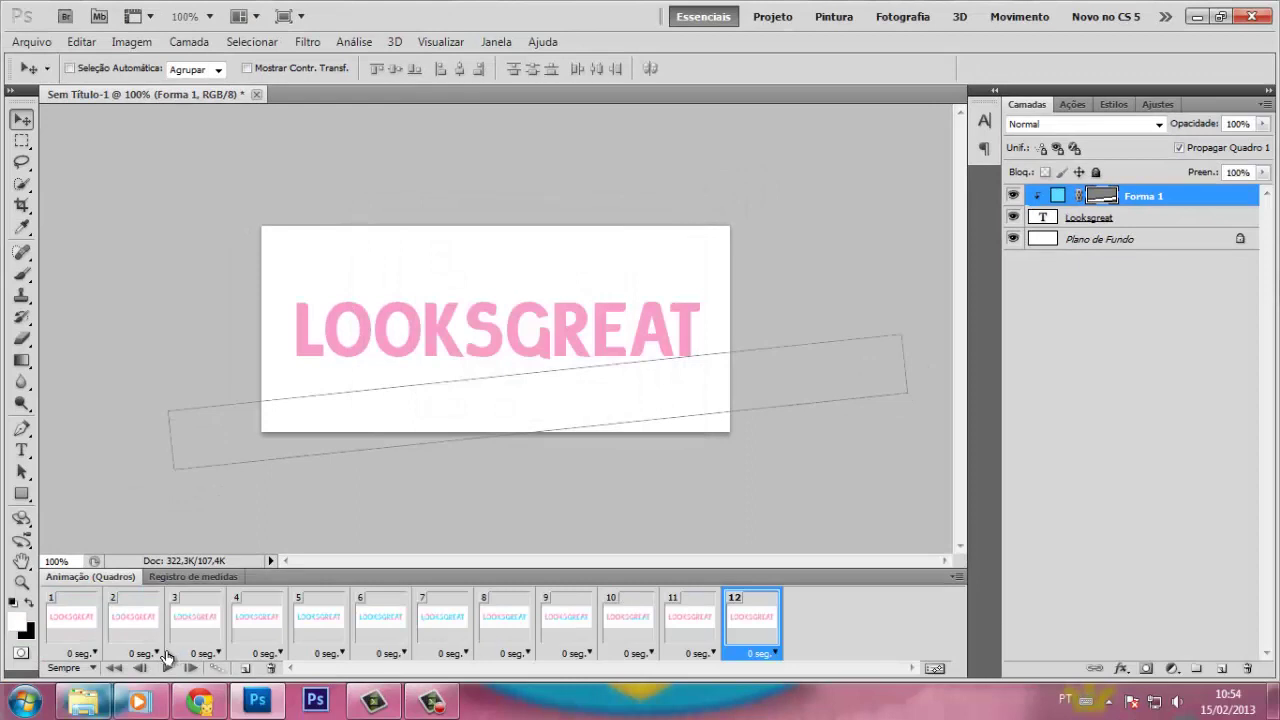
Set every frame's delay to 0.15 s, loop Sempre, and preview the animation.
shift+click(82, 655)
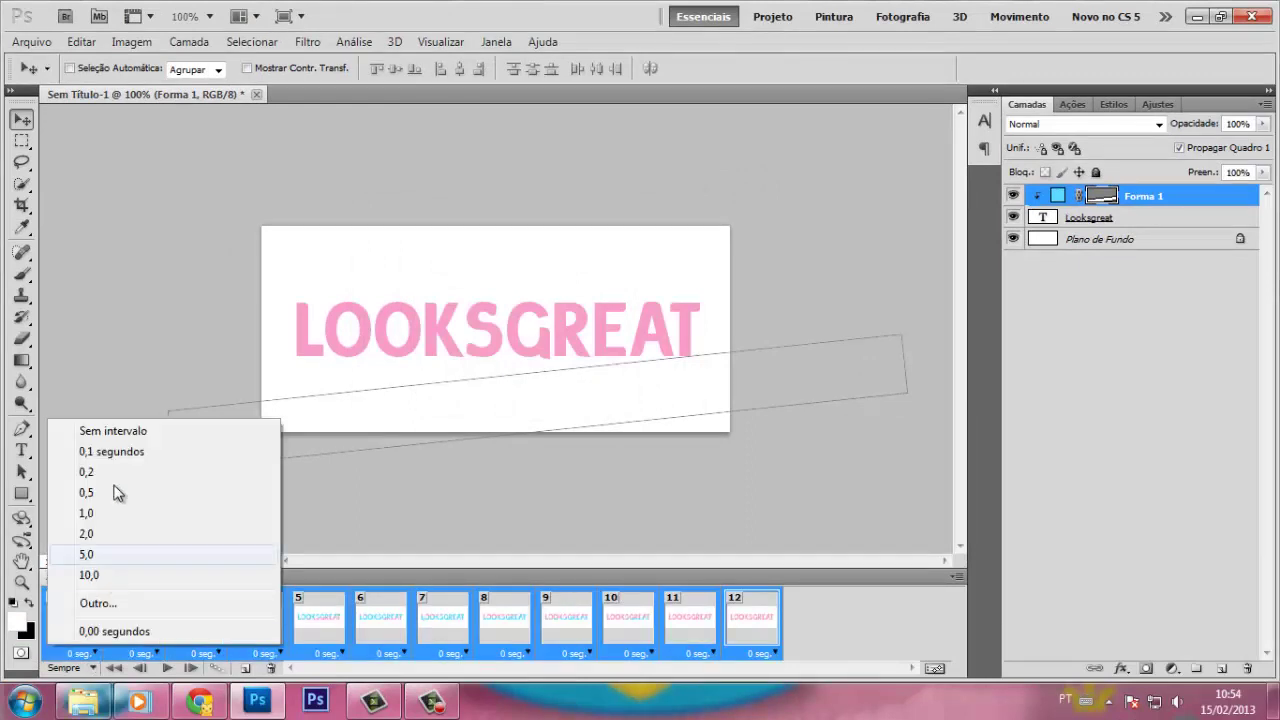
click(98, 603)
text(0,15)
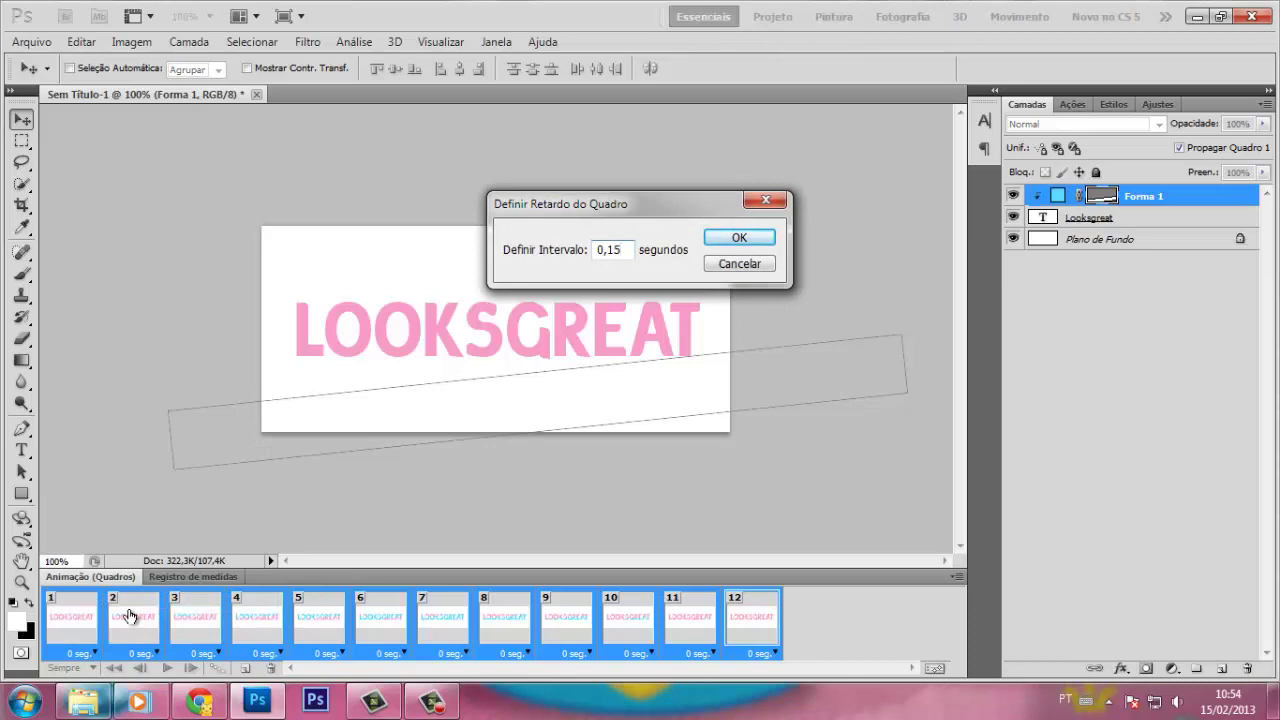
key(Return)
click(115, 668)
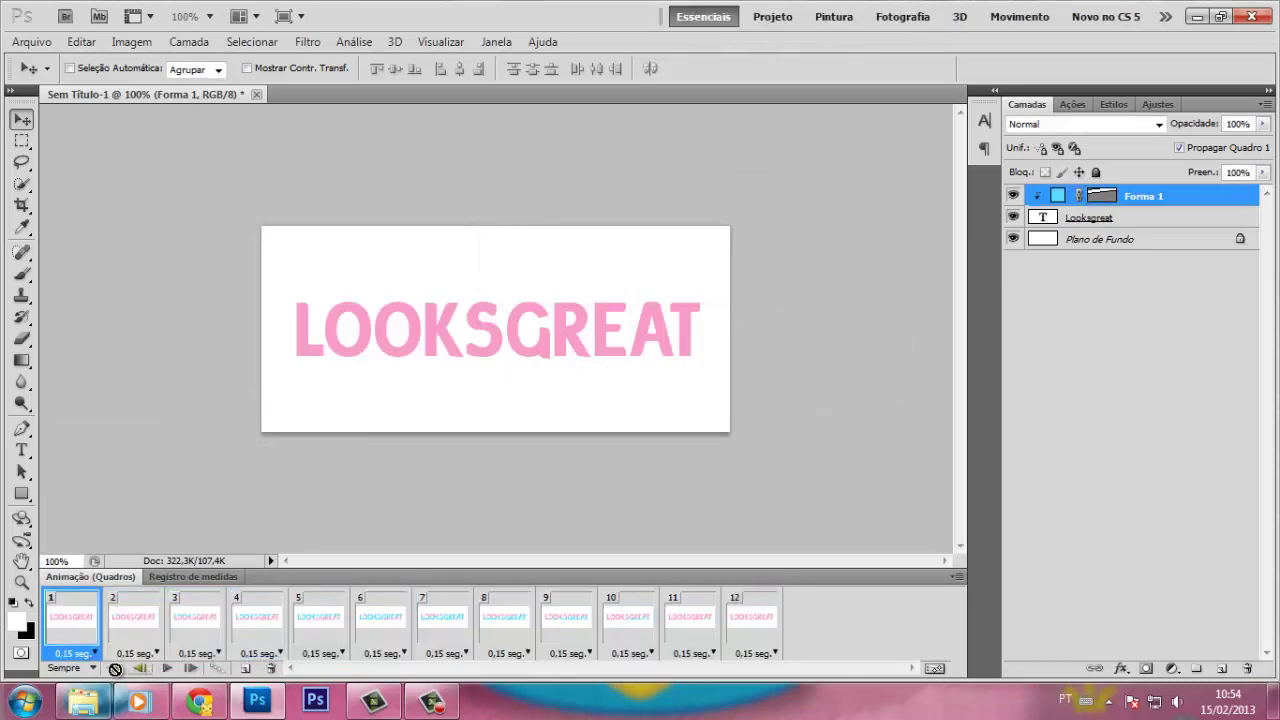
click(75, 668)
click(108, 620)
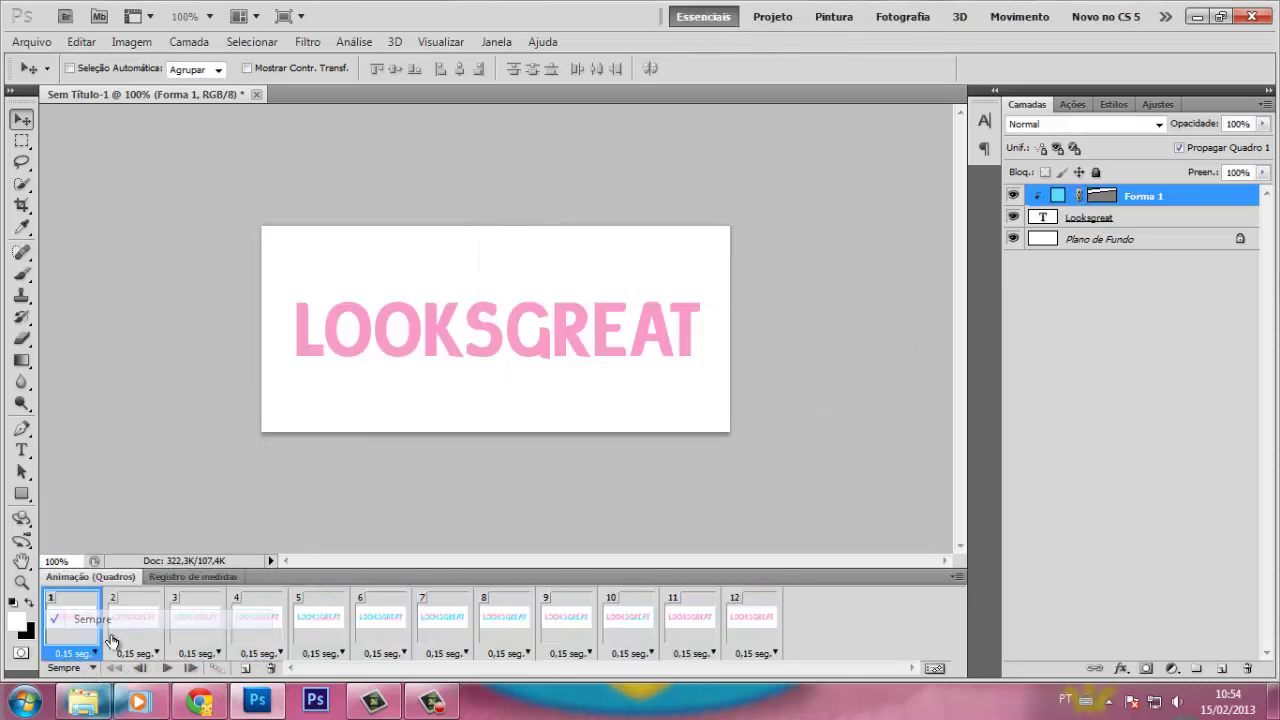
click(166, 668)
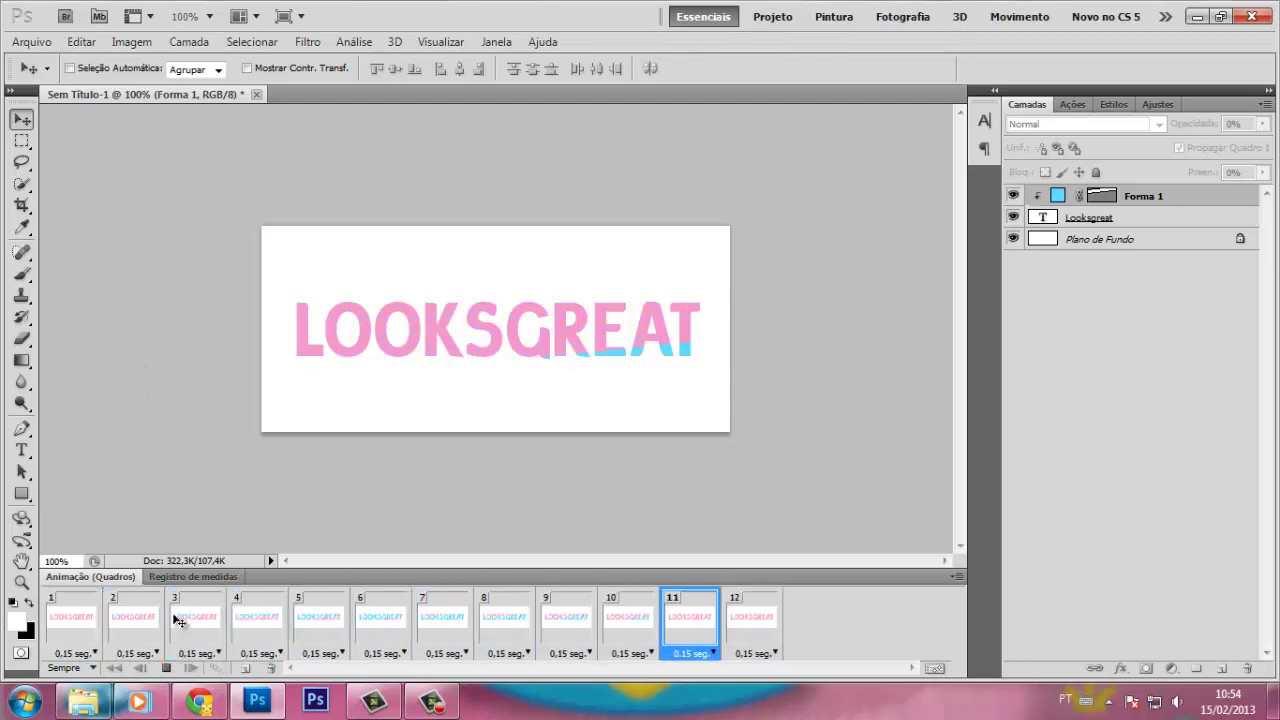
click(166, 668)
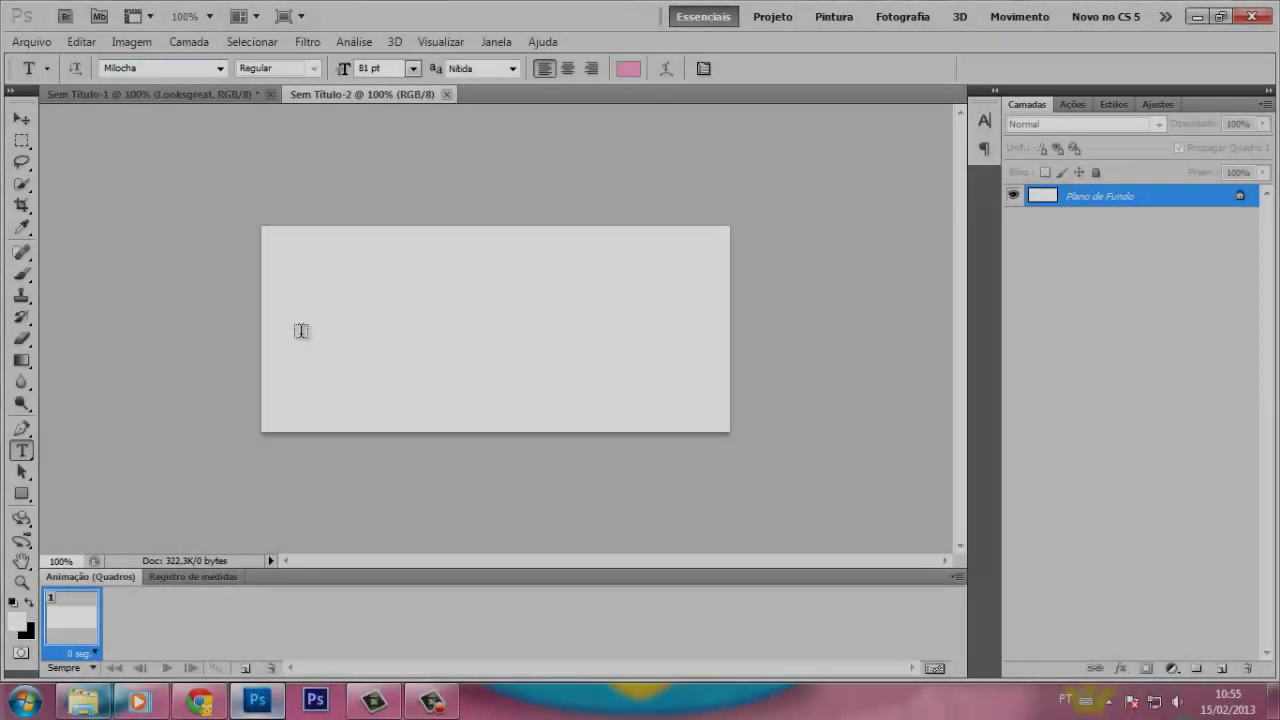
Type LOOKSGREAT on the new canvas, move it down, and color it orange #fb934e.
click(291, 333)
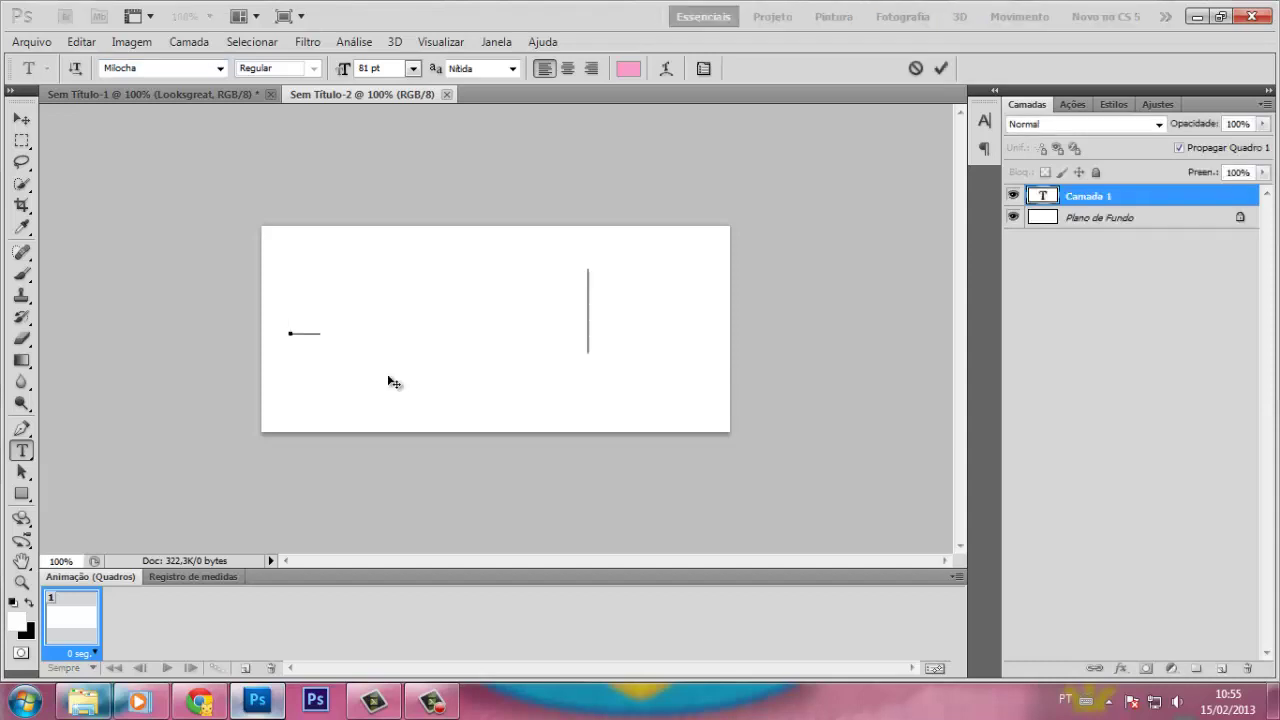
text(LOOKSGREAT)
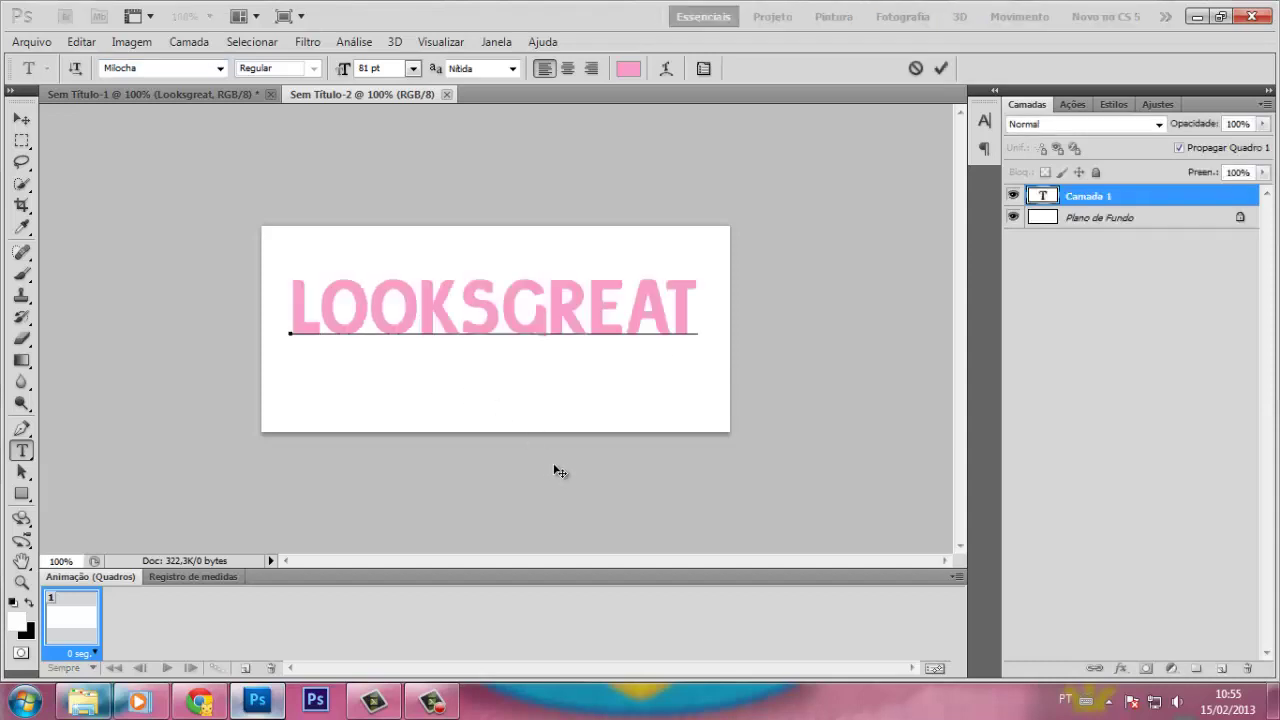
drag(563, 485, 563, 510)
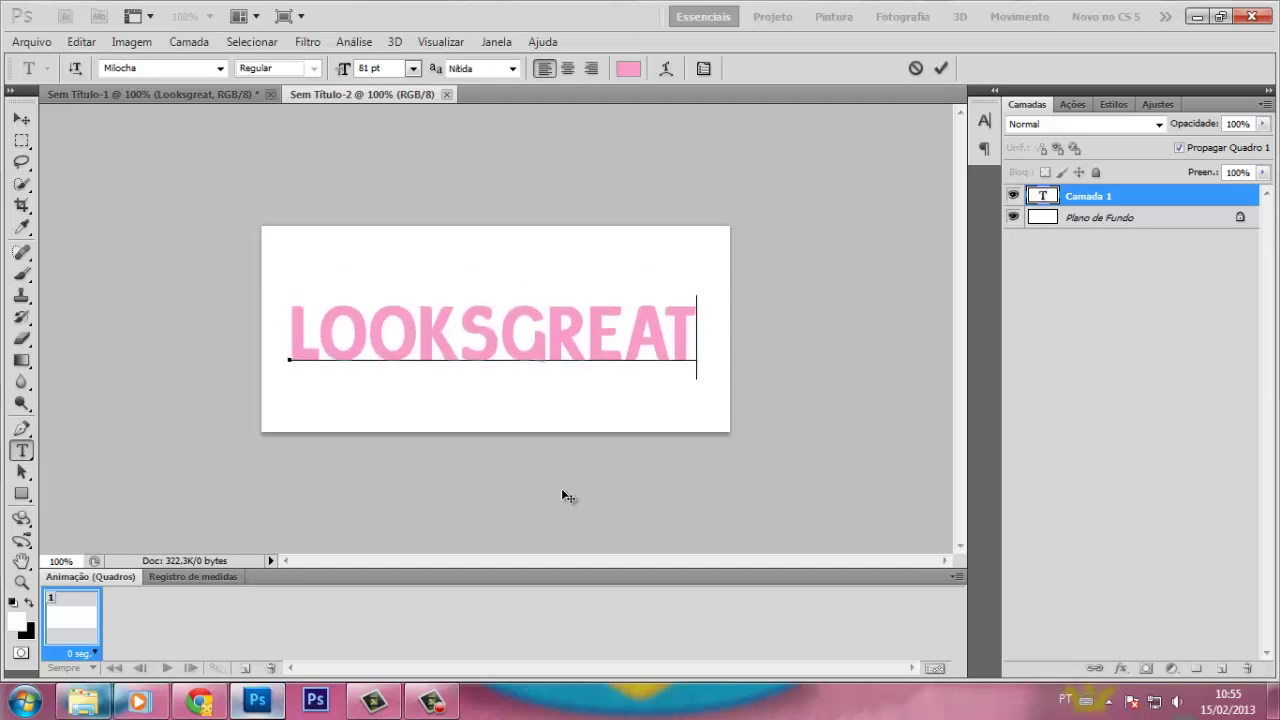
key(ctrl+a)
click(632, 72)
click(914, 480)
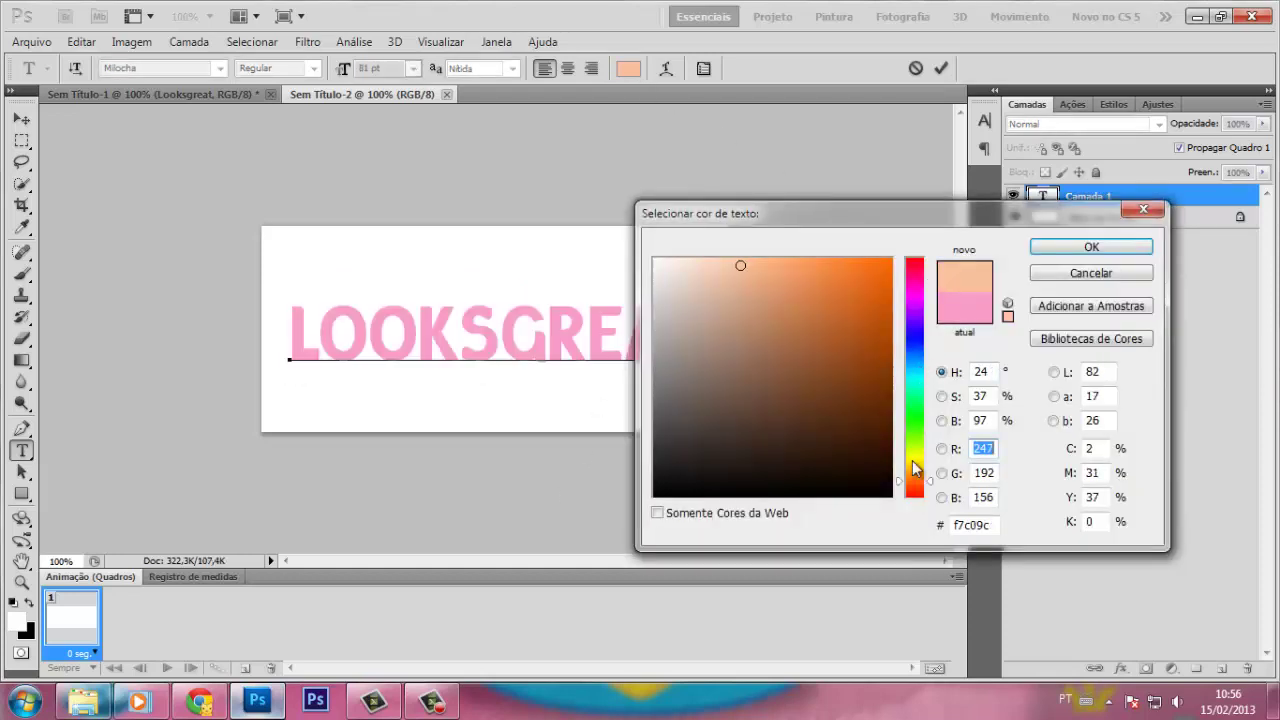
click(847, 261)
drag(847, 261, 820, 263)
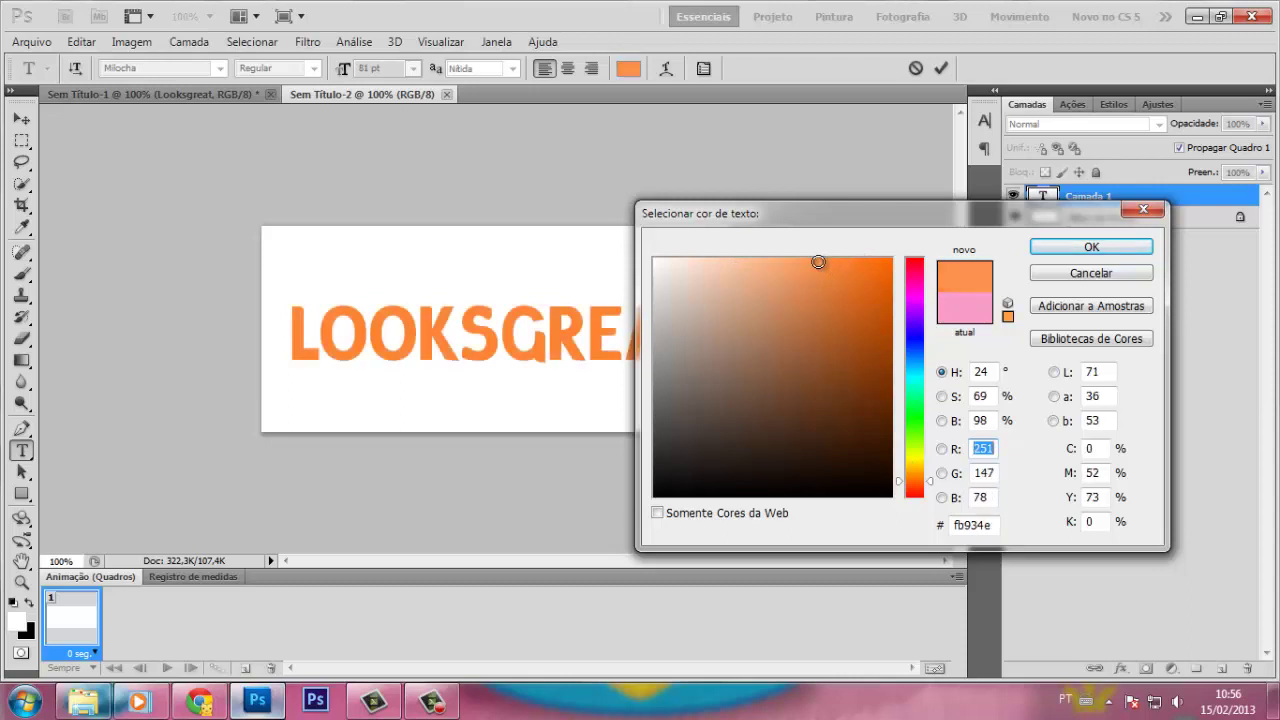
click(1050, 248)
key(ctrl+Return)
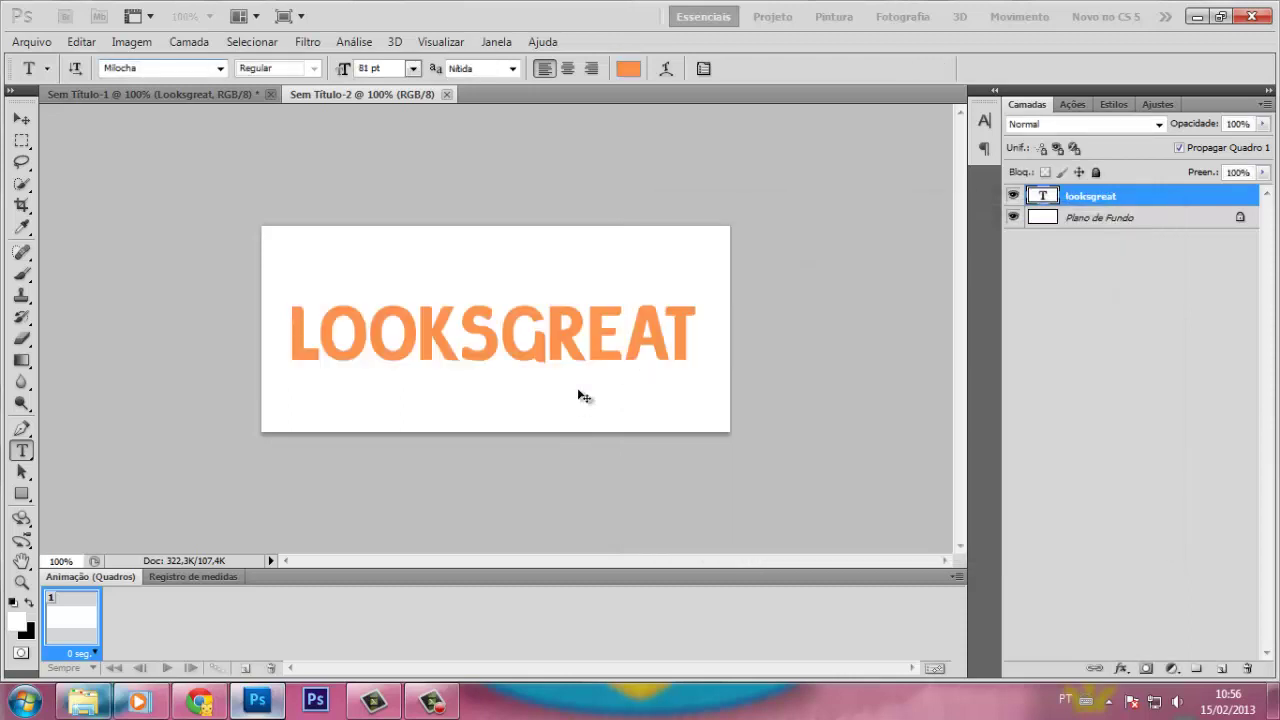
Copy the photo from Chrome with Copiar imagem and begin a new Photoshop document.
key(v)
click(215, 697)
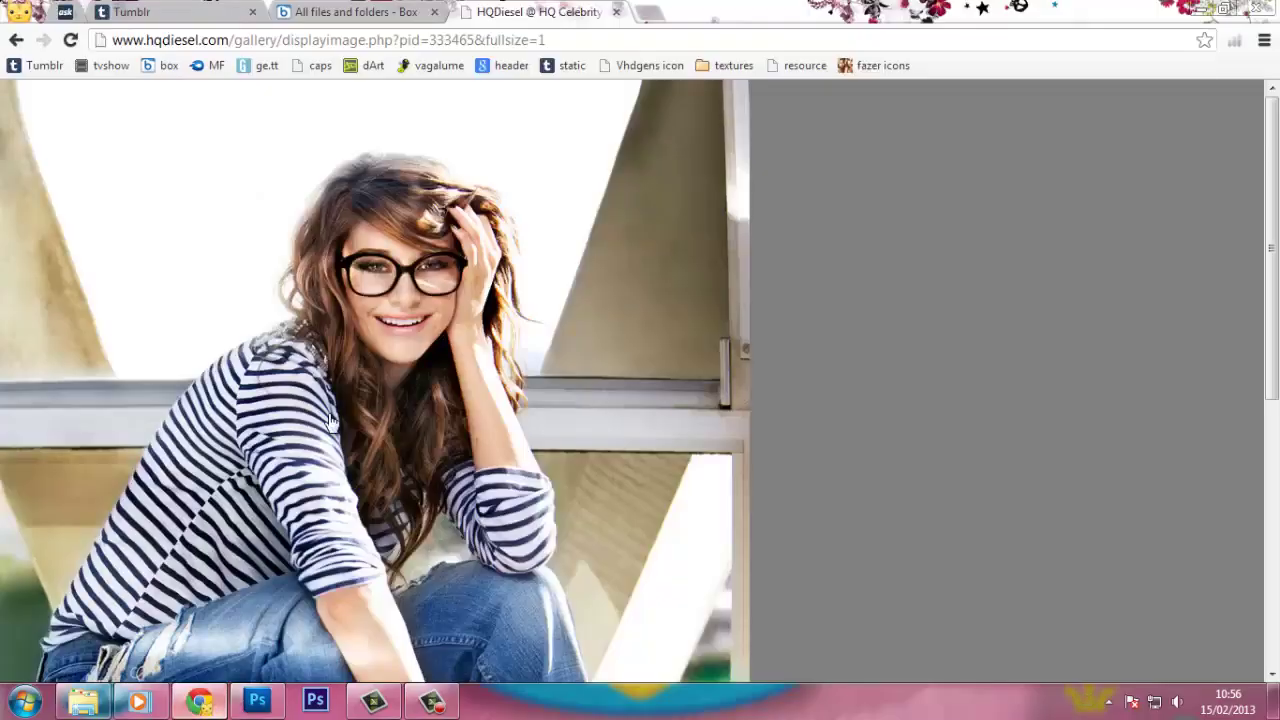
right_click(343, 301)
click(432, 465)
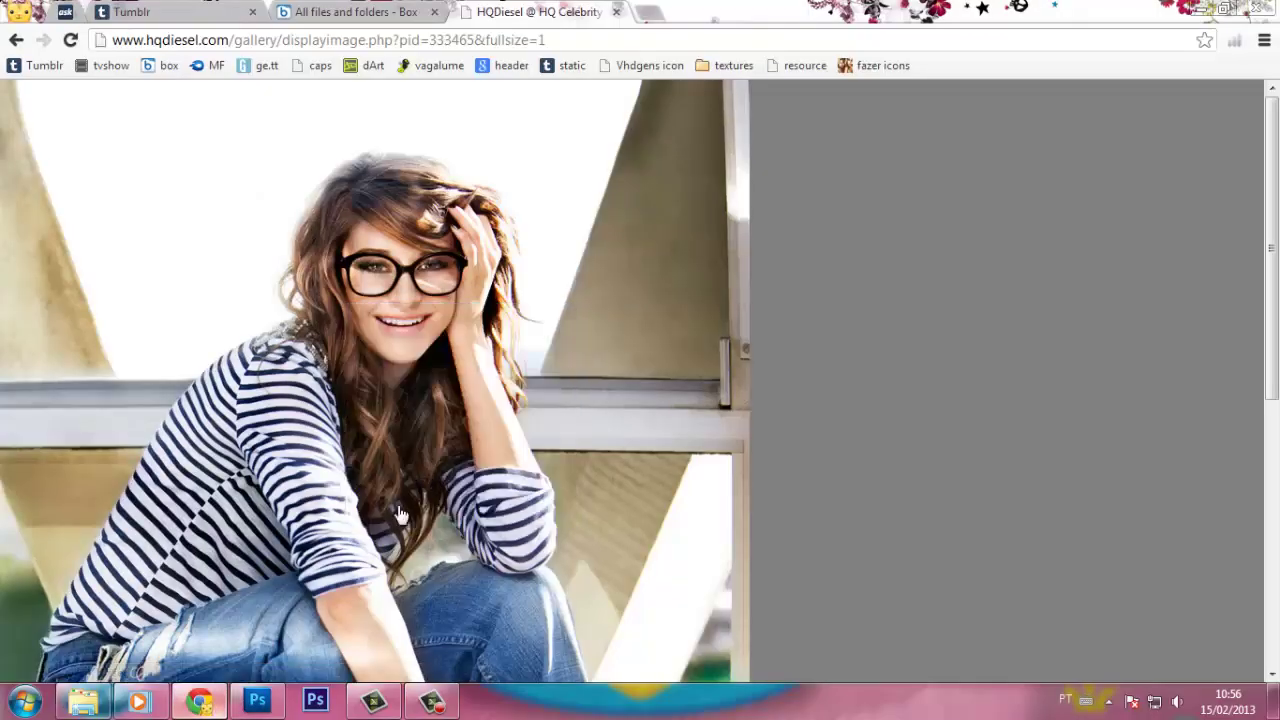
click(262, 700)
click(31, 42)
click(40, 62)
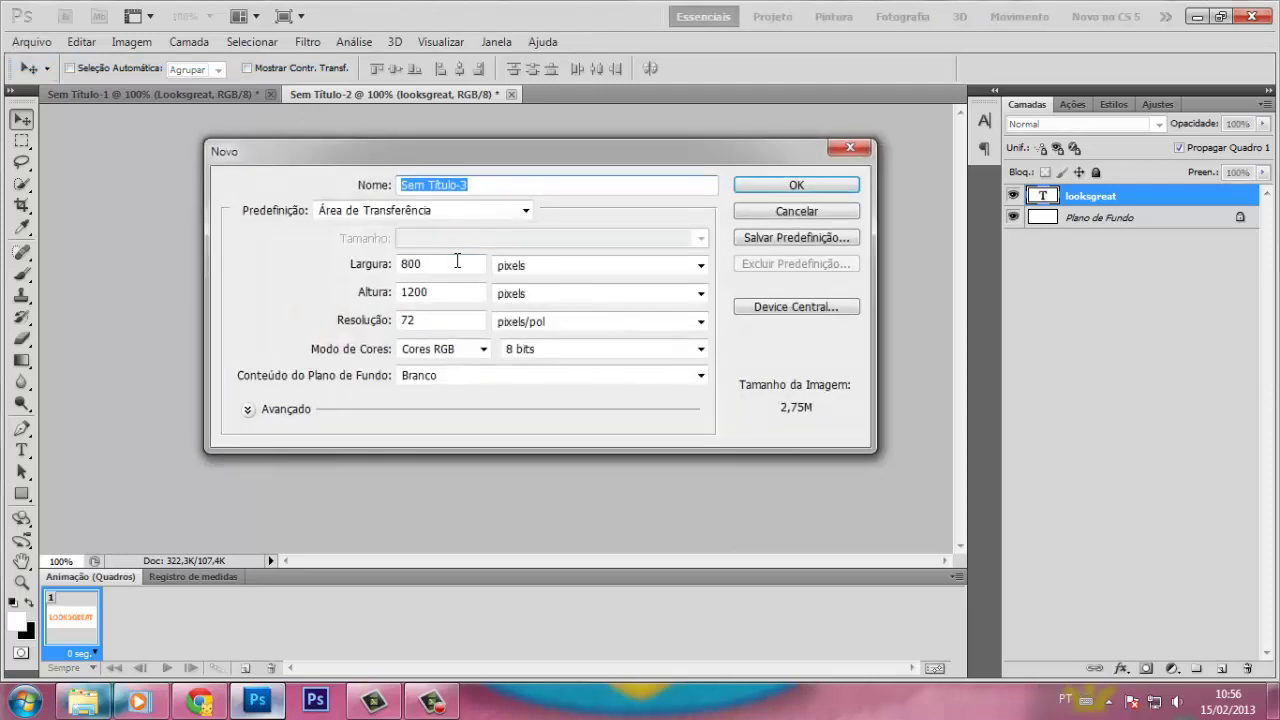
Create the new document with a width of 500 pixels.
double_click(457, 263)
text(500)
key(Tab)
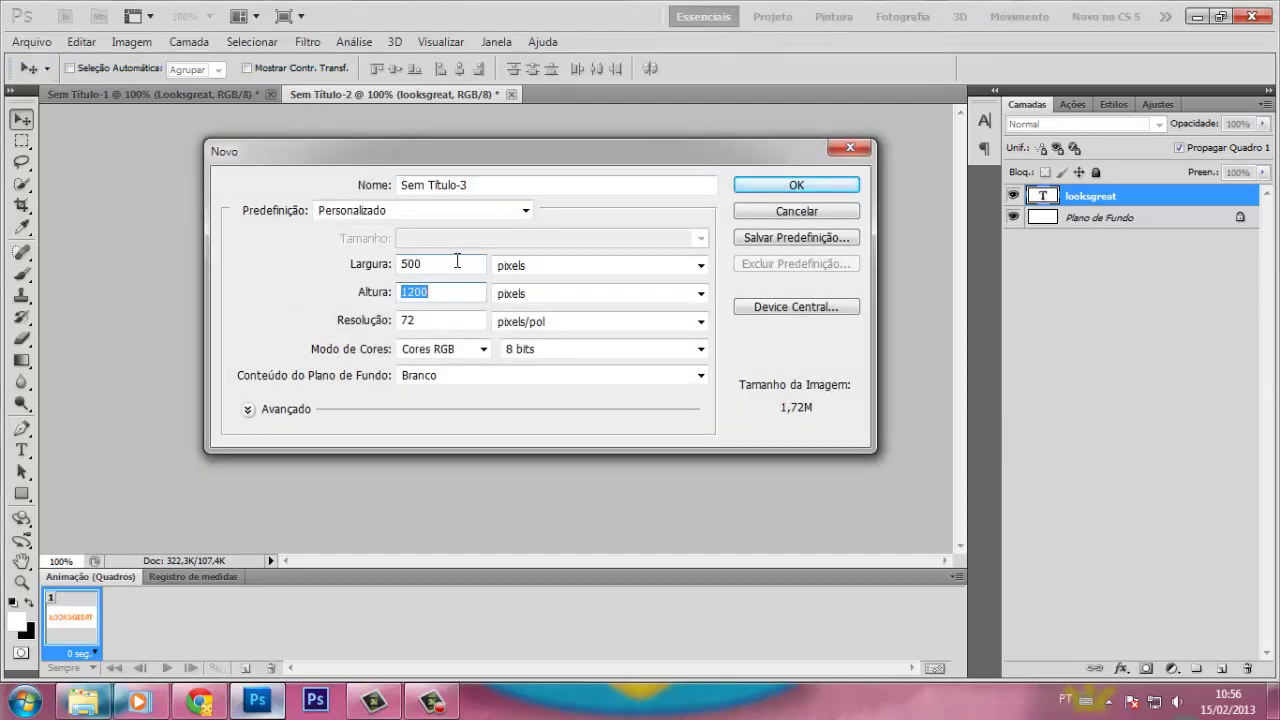
text(350)
key(Return)
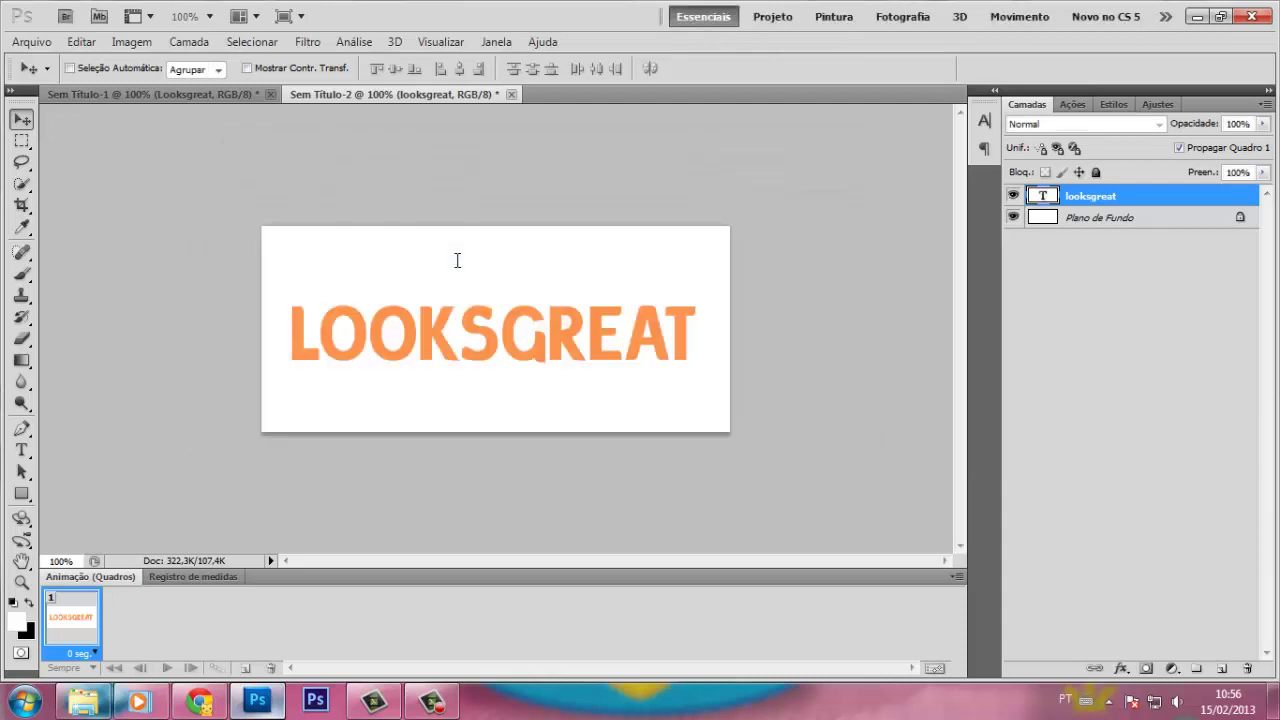
Paste the photo and free-transform it to about 65% scale so it fills the canvas.
key(ctrl+v)
key(ctrl+t)
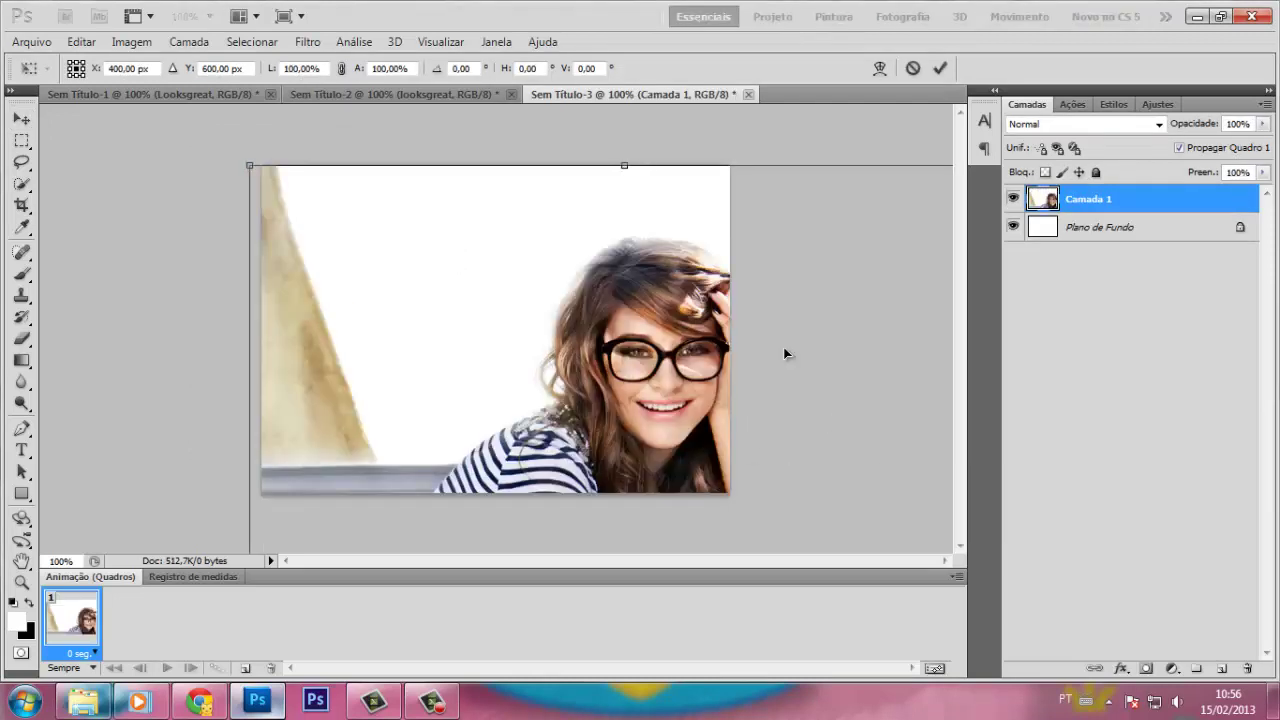
drag(783, 347, 730, 154)
double_click(301, 68)
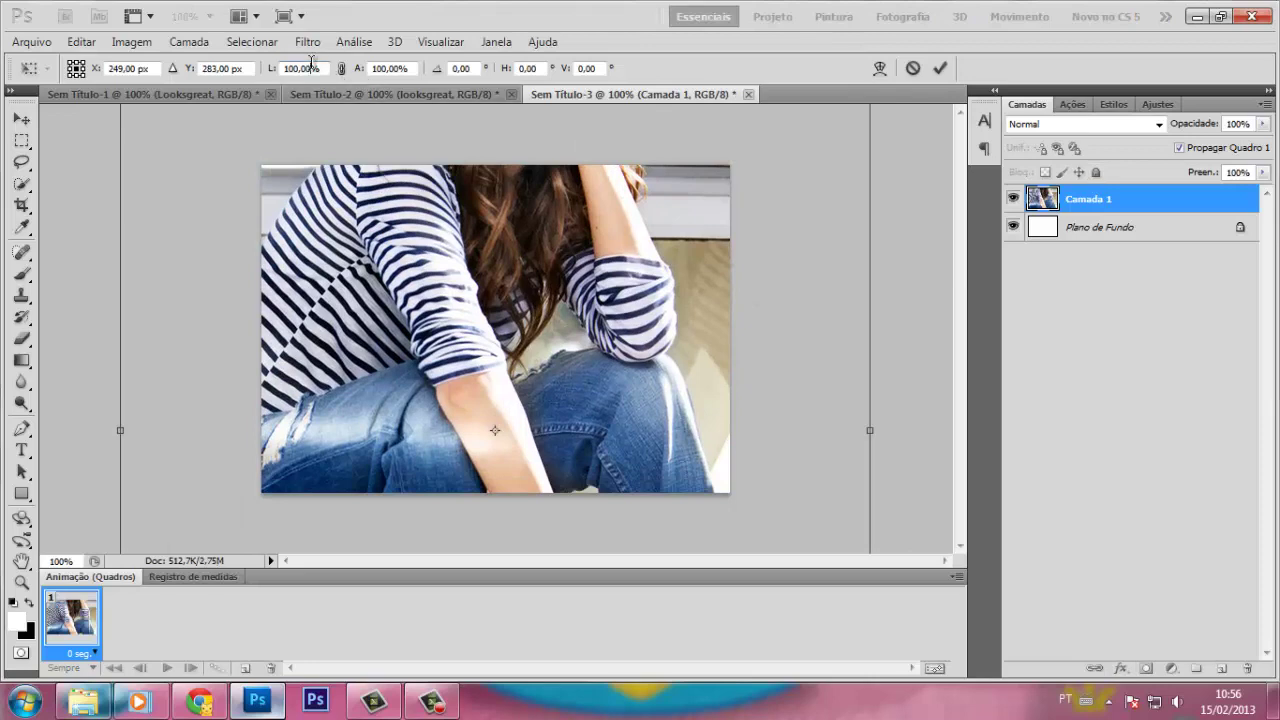
text(50)
click(341, 68)
drag(493, 316, 436, 400)
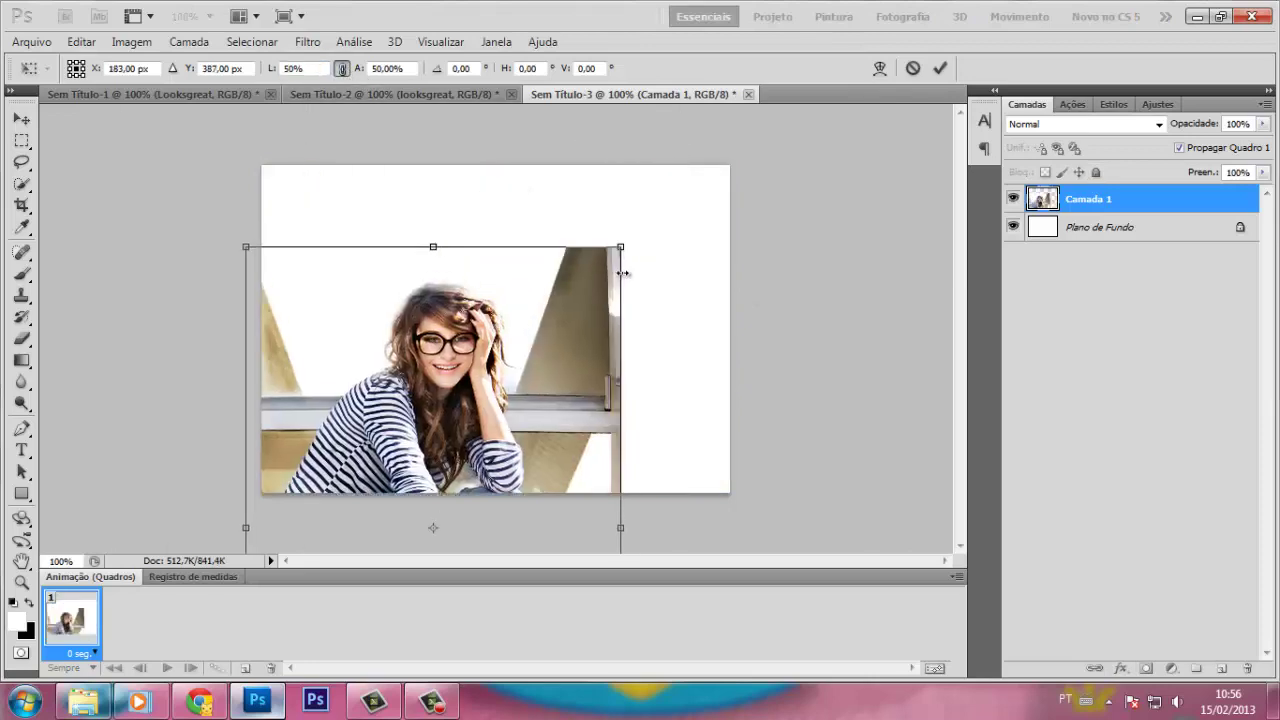
drag(623, 247, 798, 119)
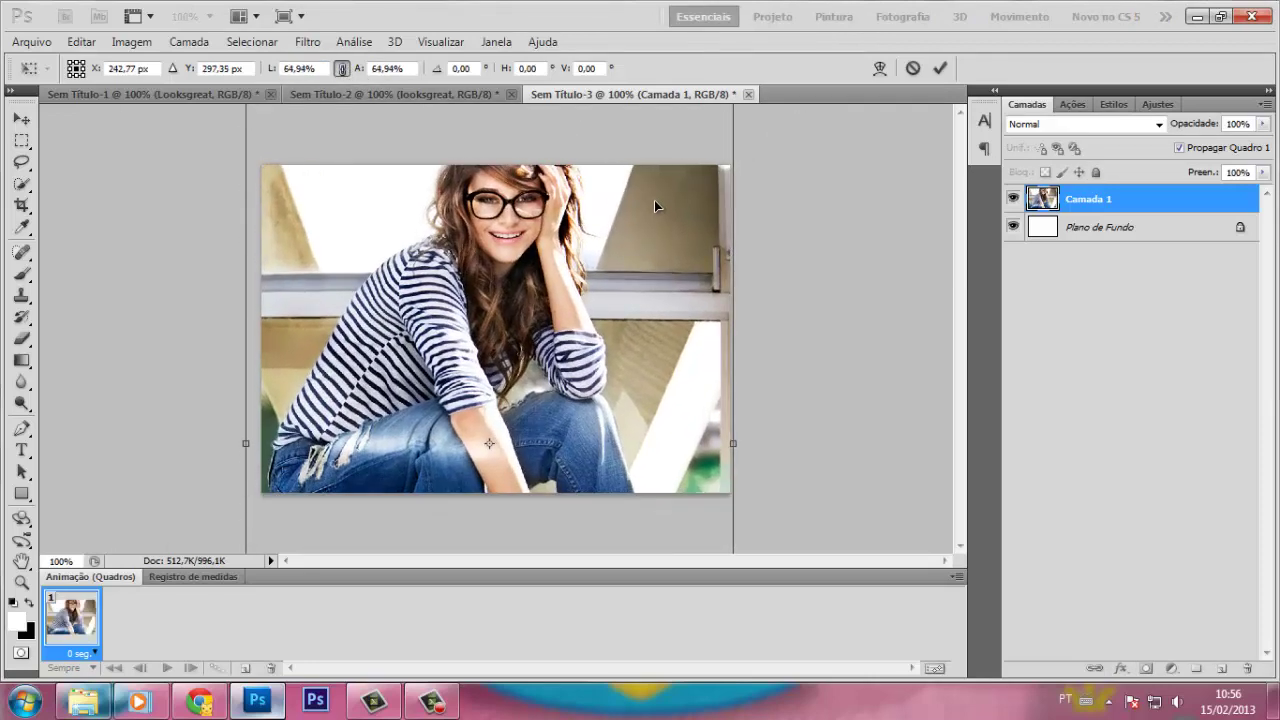
drag(654, 200, 662, 251)
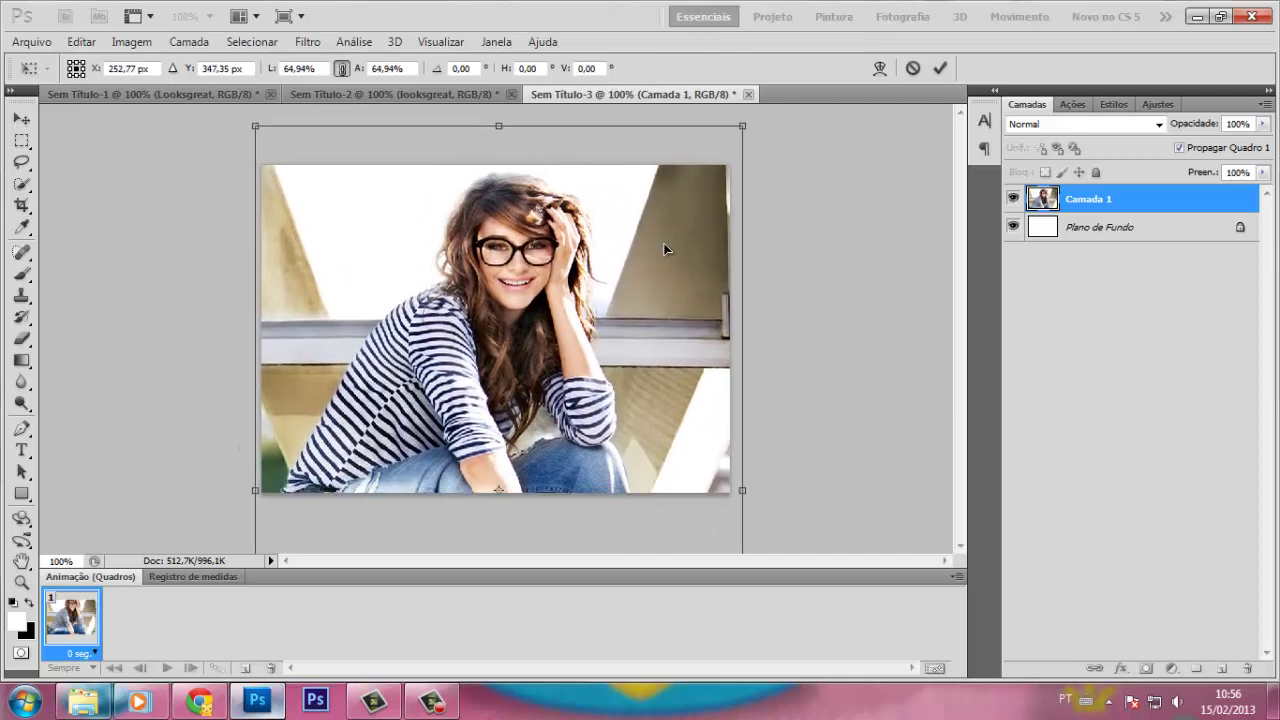
key(Return)
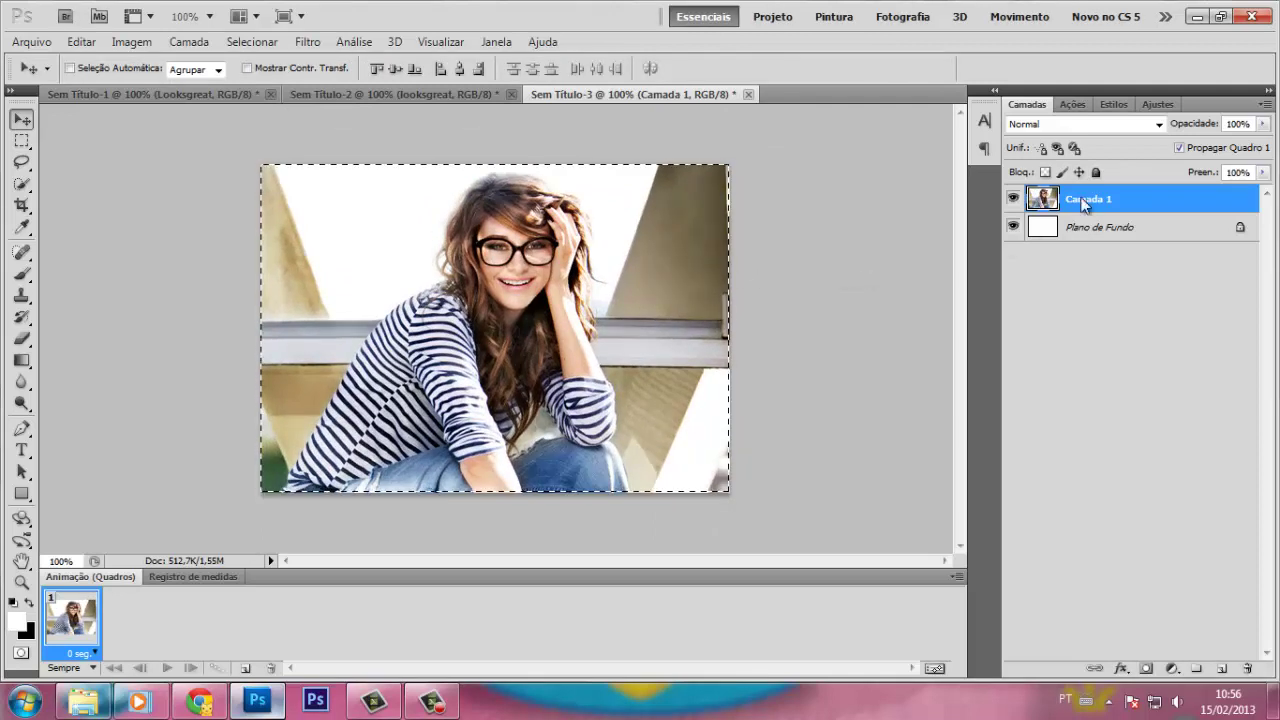
Run the 215 Surrender action on the photo and select the entire image.
click(1072, 104)
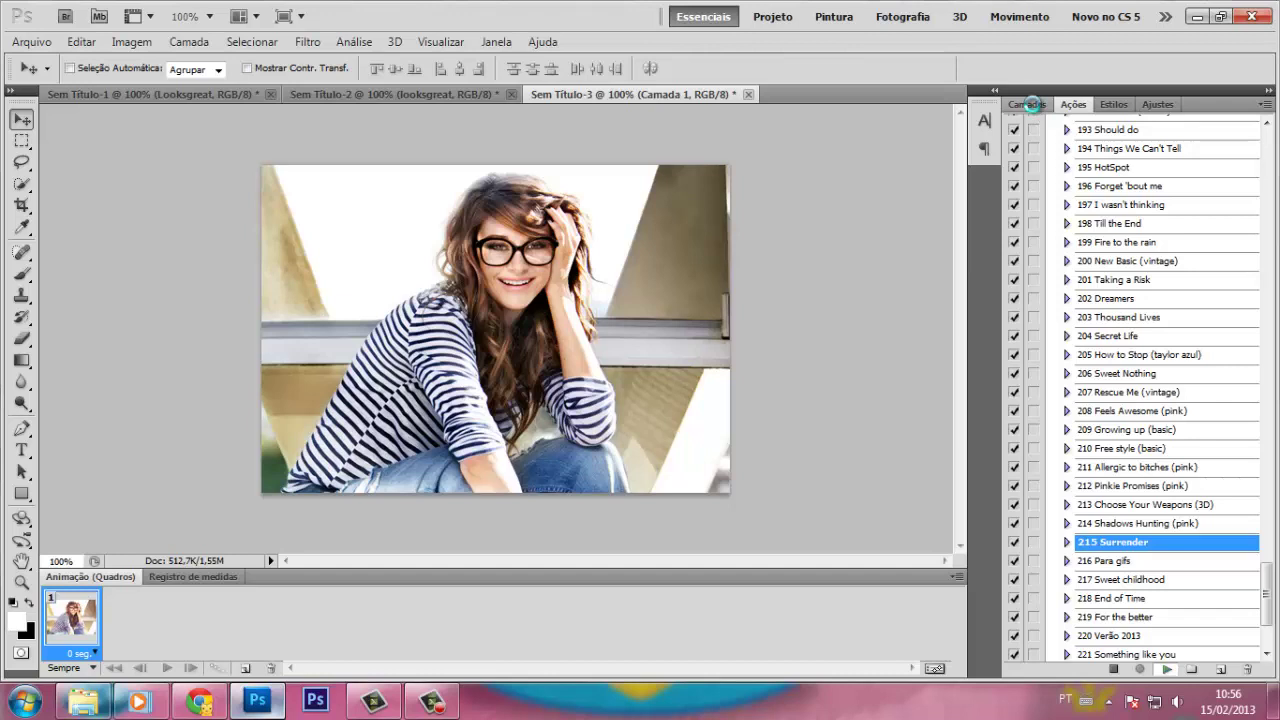
click(1033, 104)
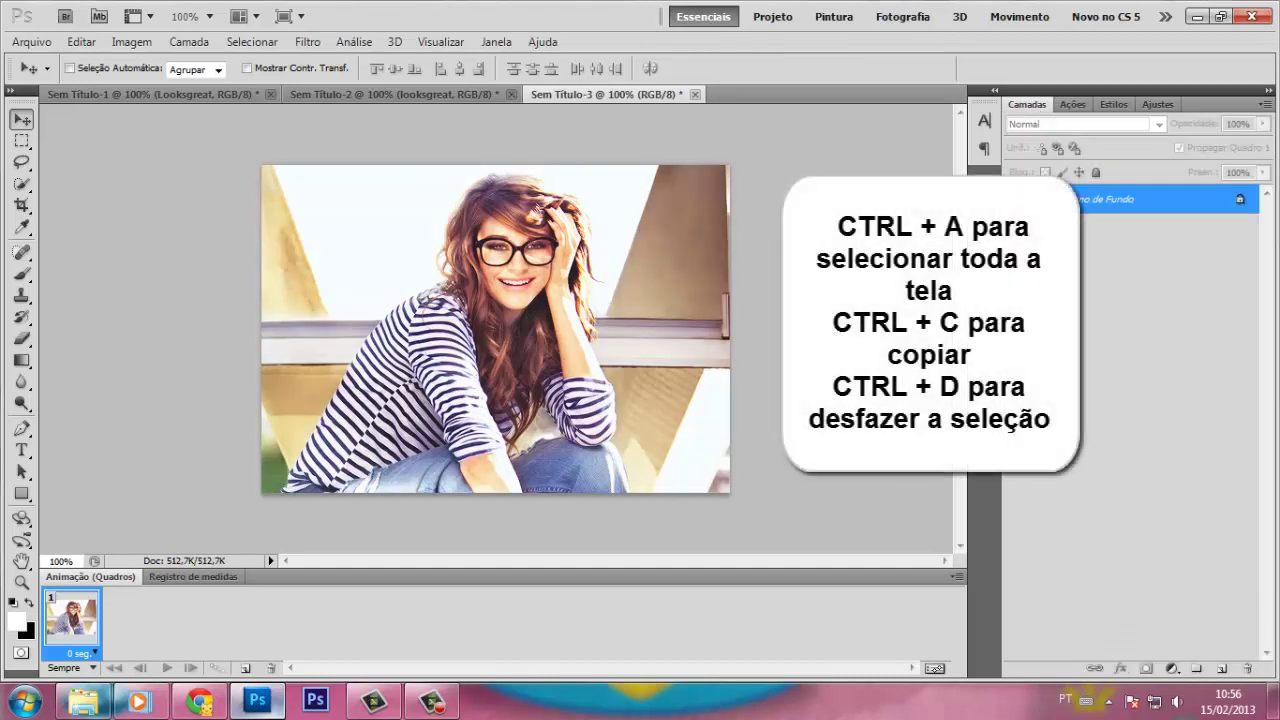
key(ctrl+a)
Paste the photo into the orange LOOKSGREAT banner and nudge it up and left.
click(443, 94)
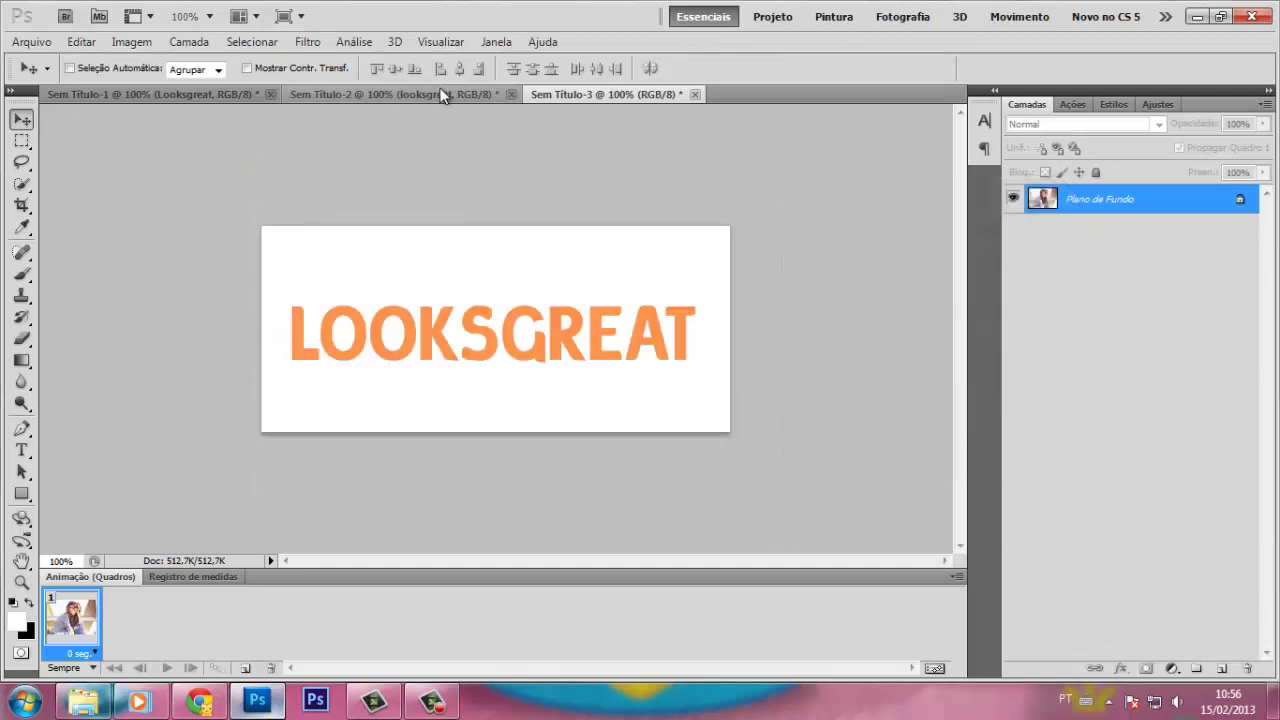
key(ctrl+v)
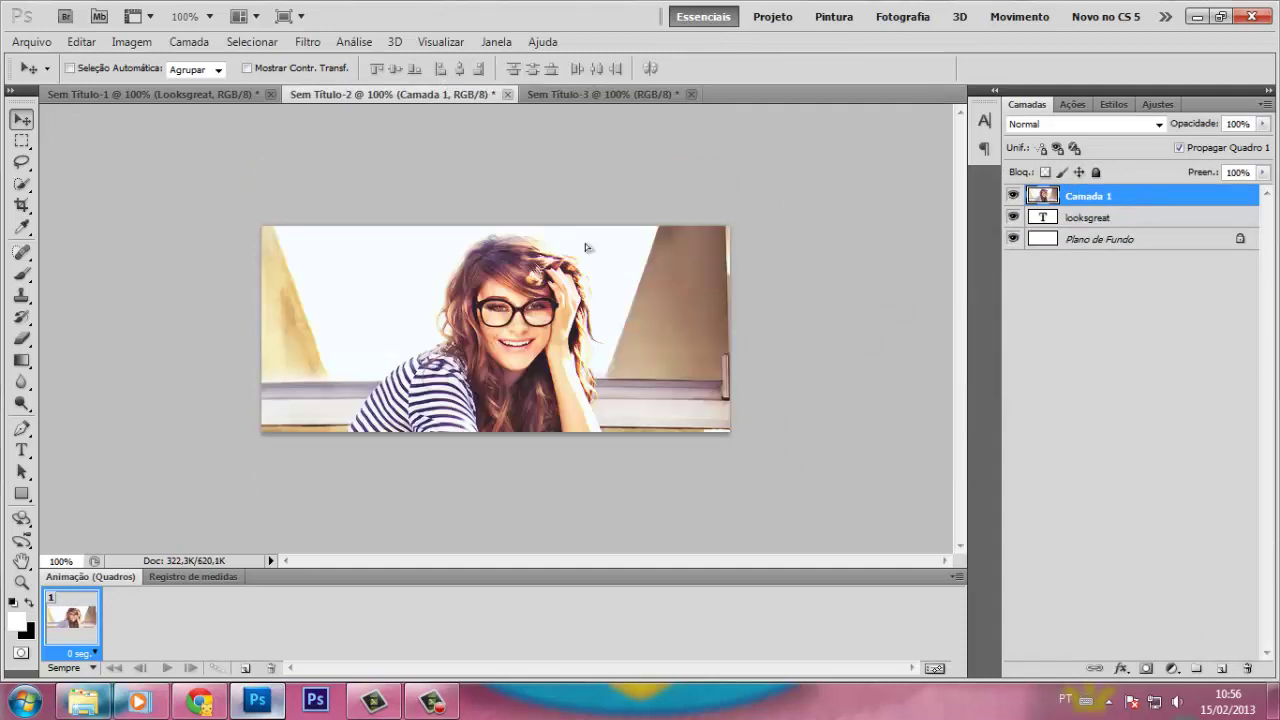
key(shift+Up)
key(shift+Up)
key(shift+Up)
key(shift+Up)
key(shift+Up)
key(shift+Up)
key(shift+Up)
key(shift+Up)
key(shift+Up)
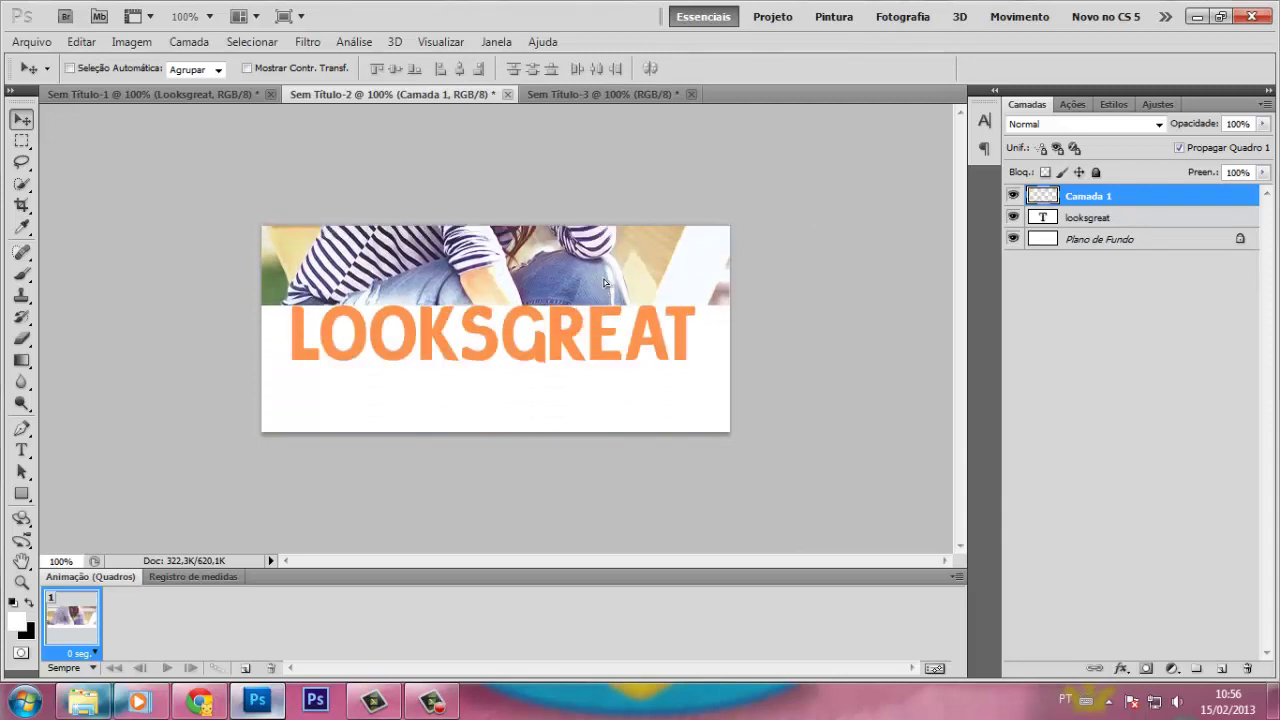
key(shift+Up)
key(shift+Left)
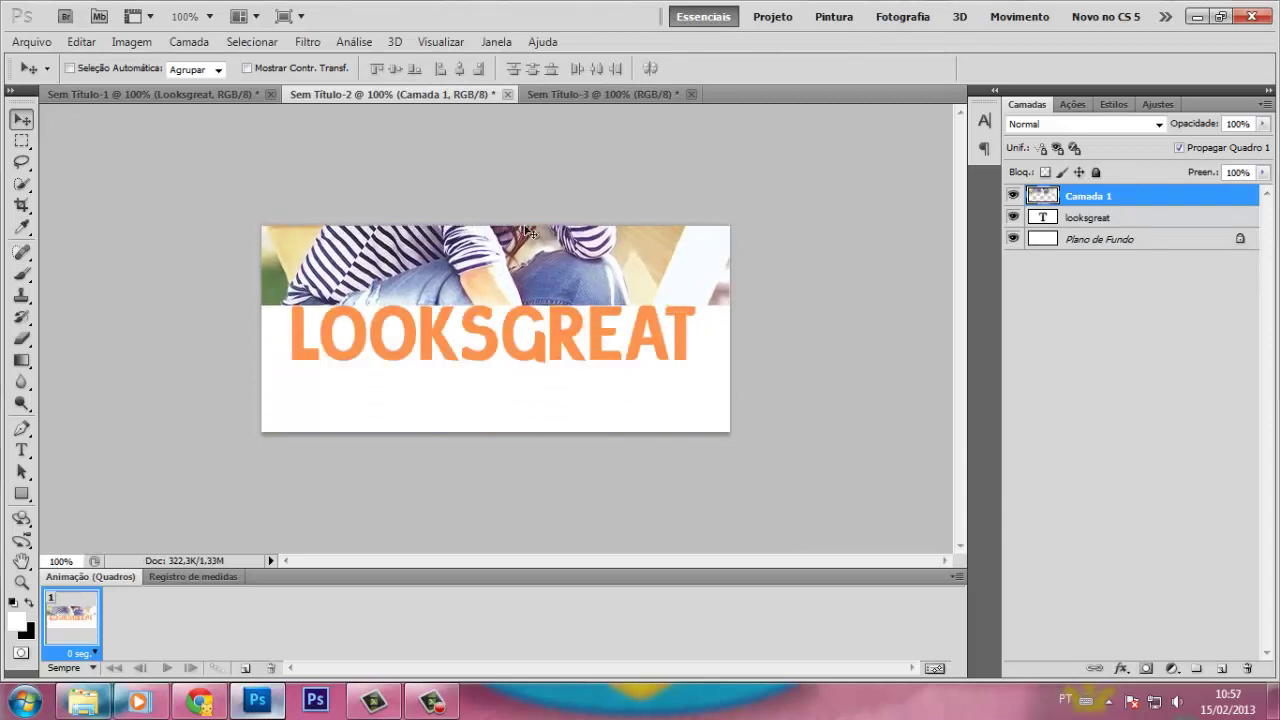
Show rulers and place guides at the canvas's left and right edges.
key(ctrl+r)
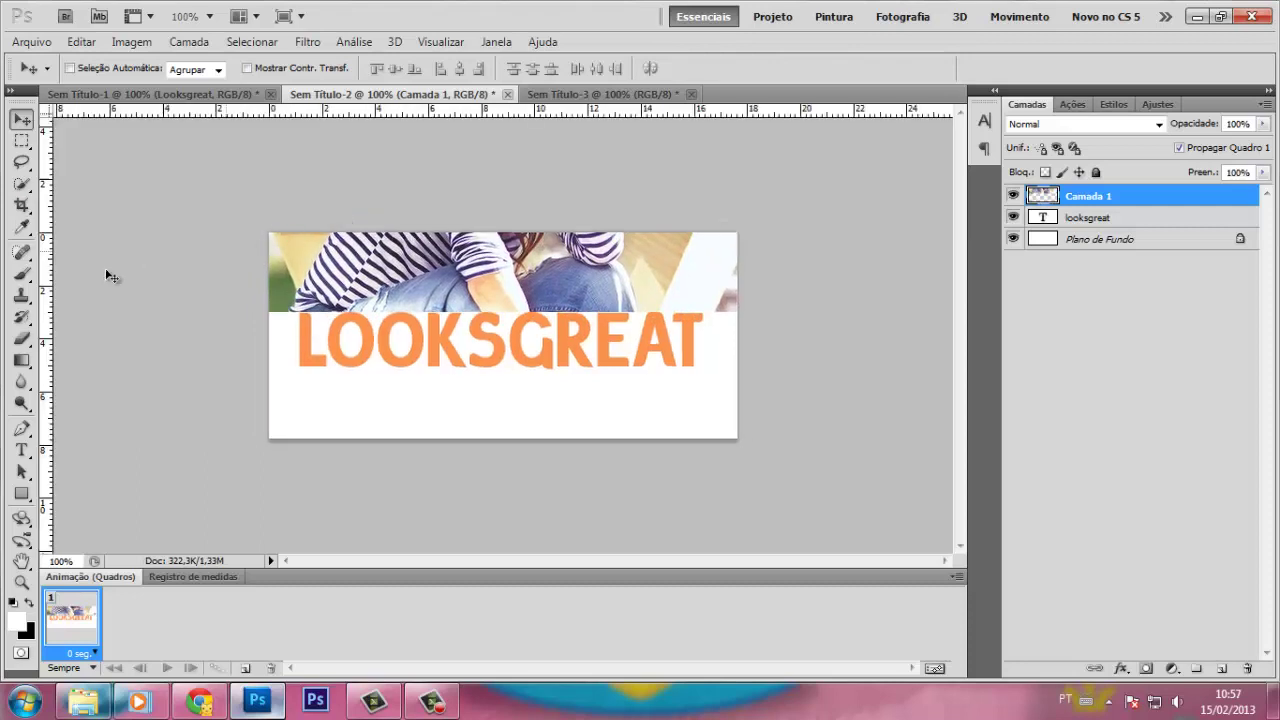
drag(47, 272, 269, 272)
drag(53, 306, 738, 336)
Duplicate the frame and move the photo Camada 1 low on the banner, below the text.
click(243, 668)
drag(577, 188, 584, 518)
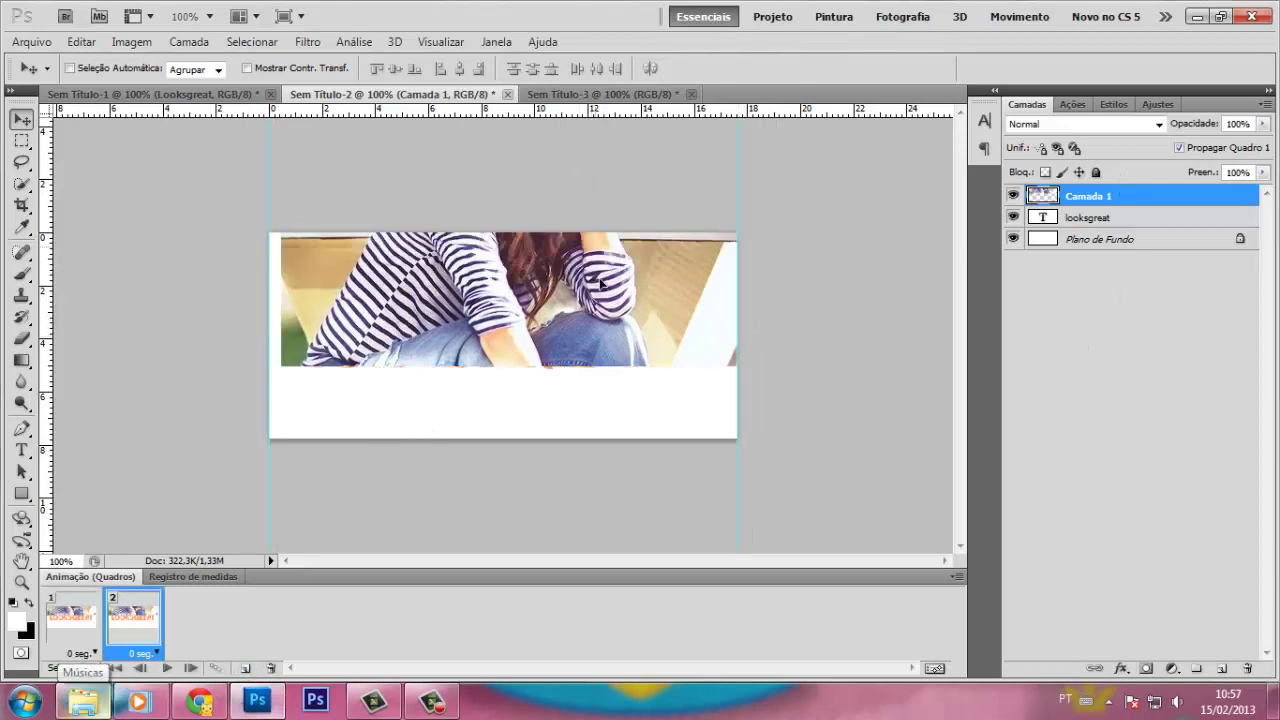
key(shift+Down)
key(shift+Down)
key(shift+Down)
key(shift+Down)
key(shift+Down)
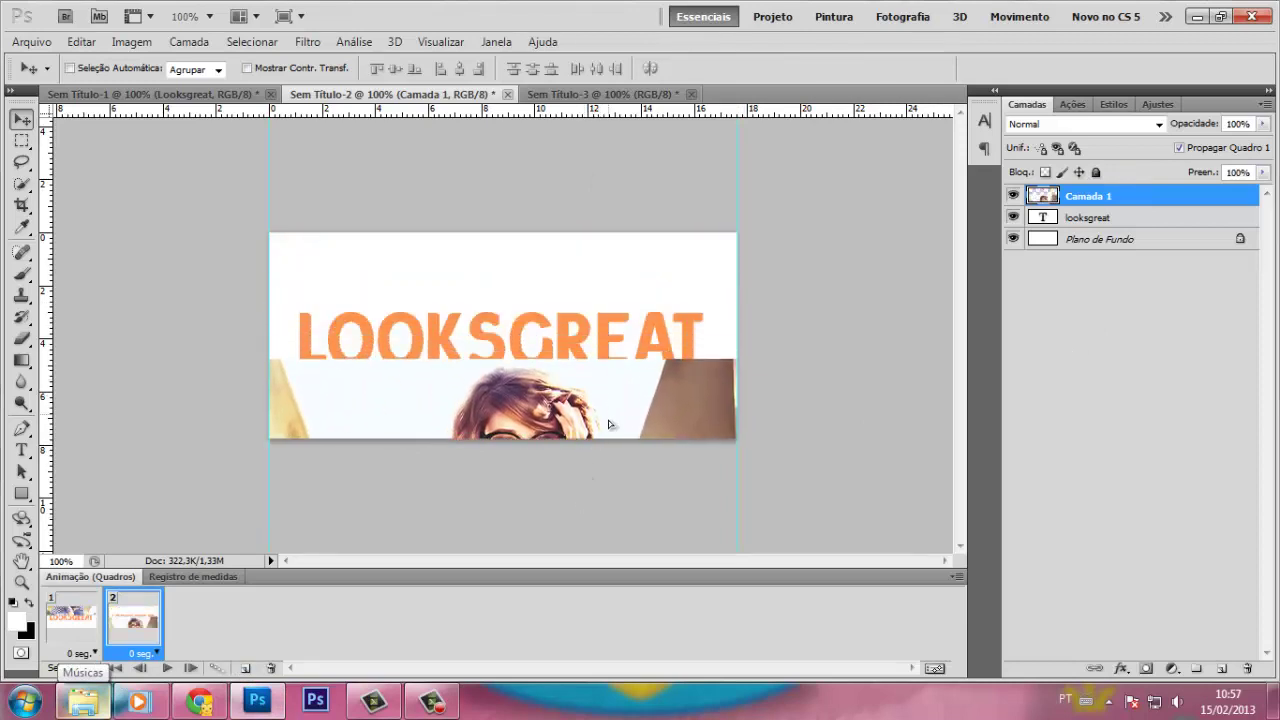
key(shift+Down)
key(shift+Down)
key(shift+Up)
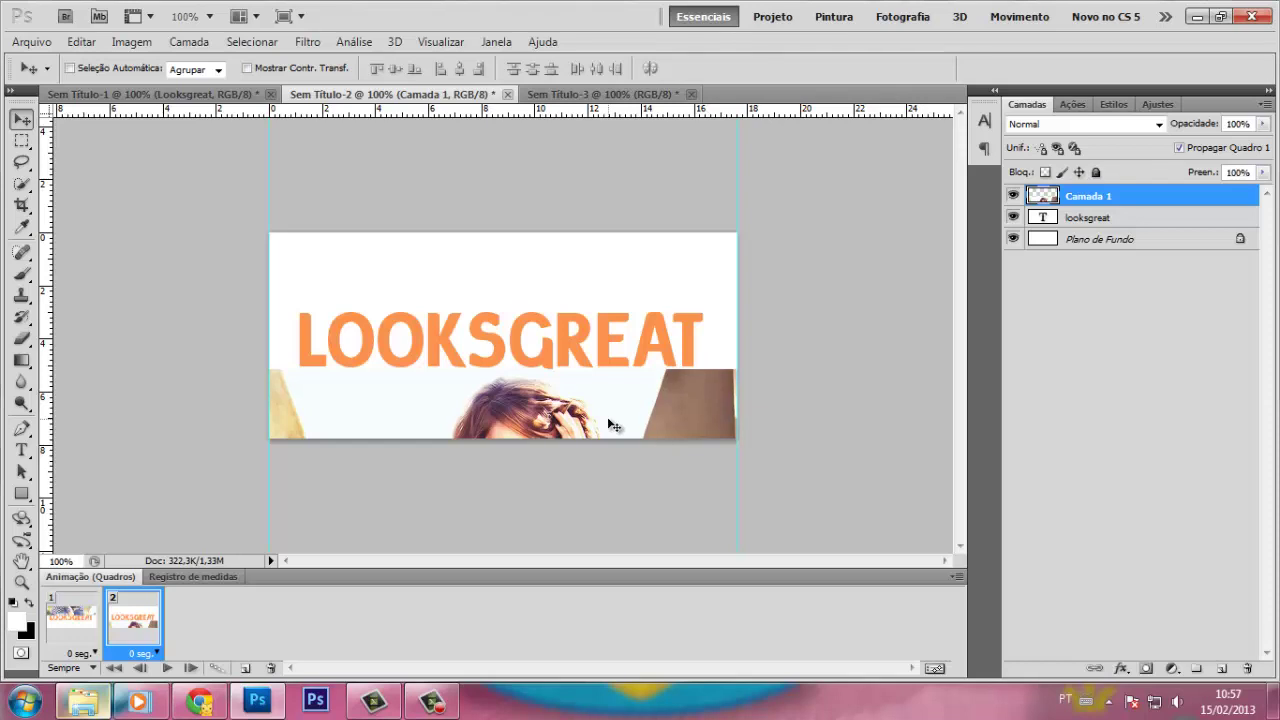
key(Up)
key(Up)
key(Up)
key(Down)
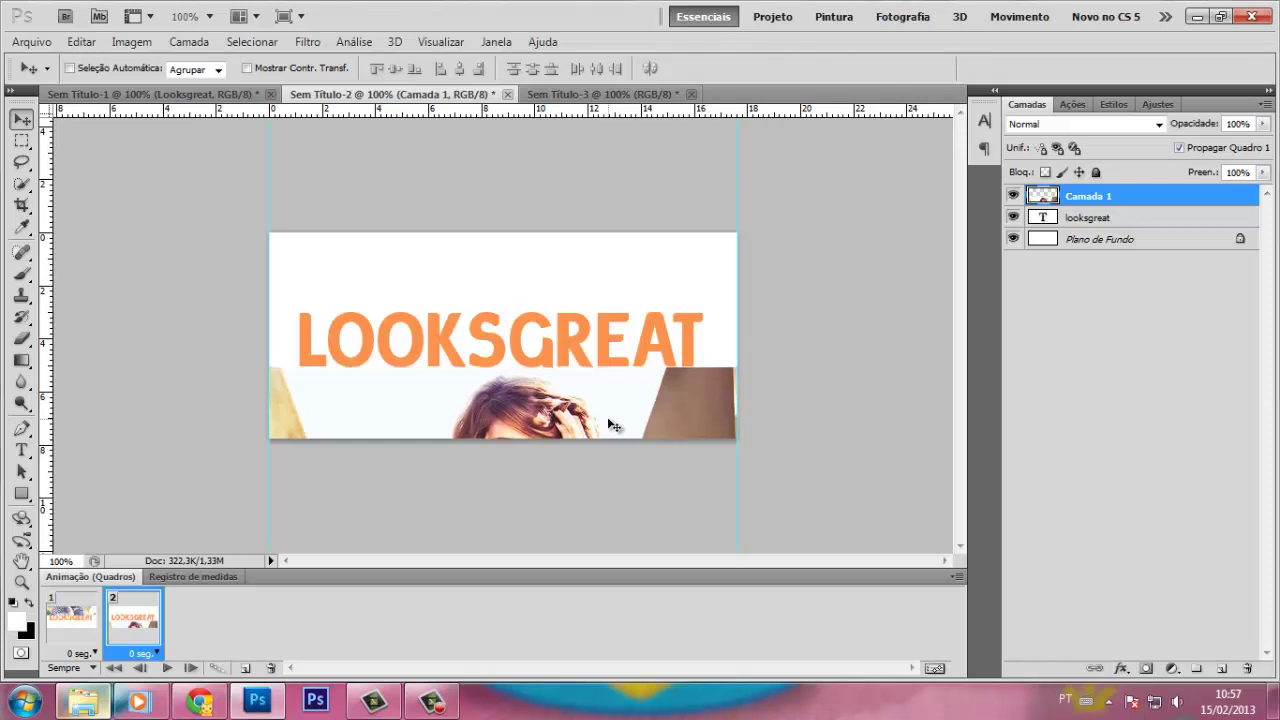
key(Down)
key(Down)
key(Down)
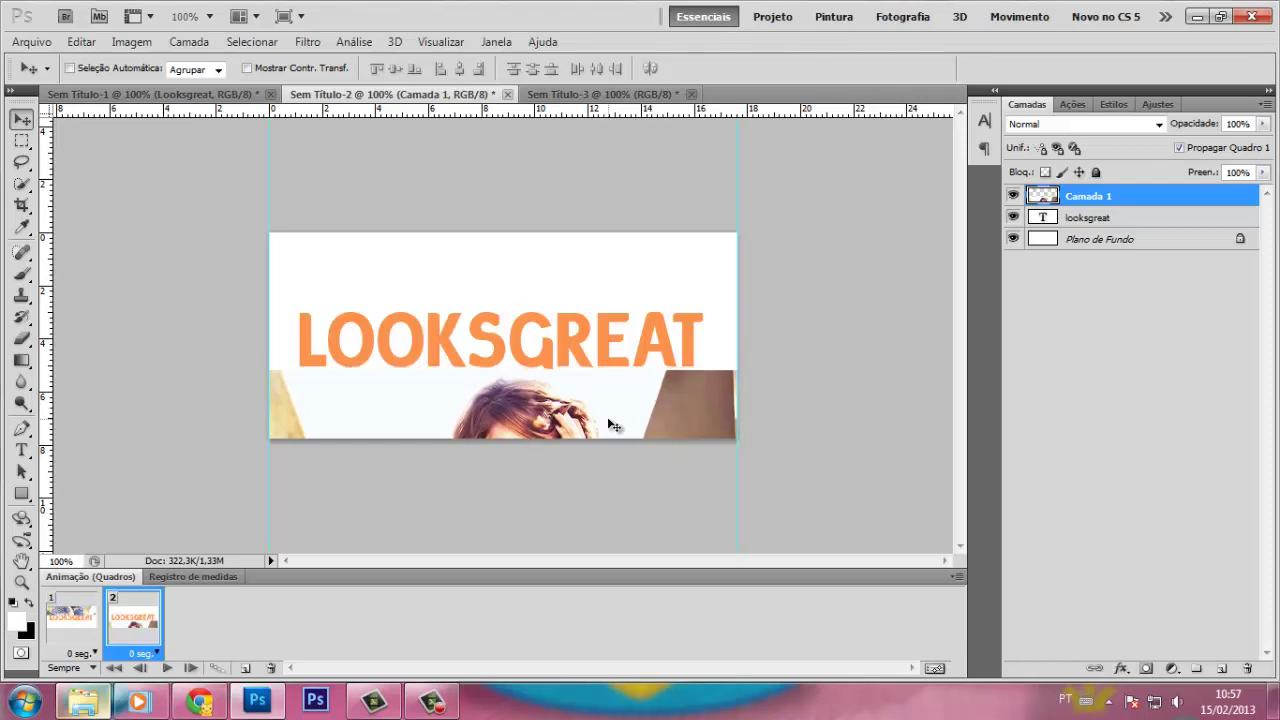
key(Up)
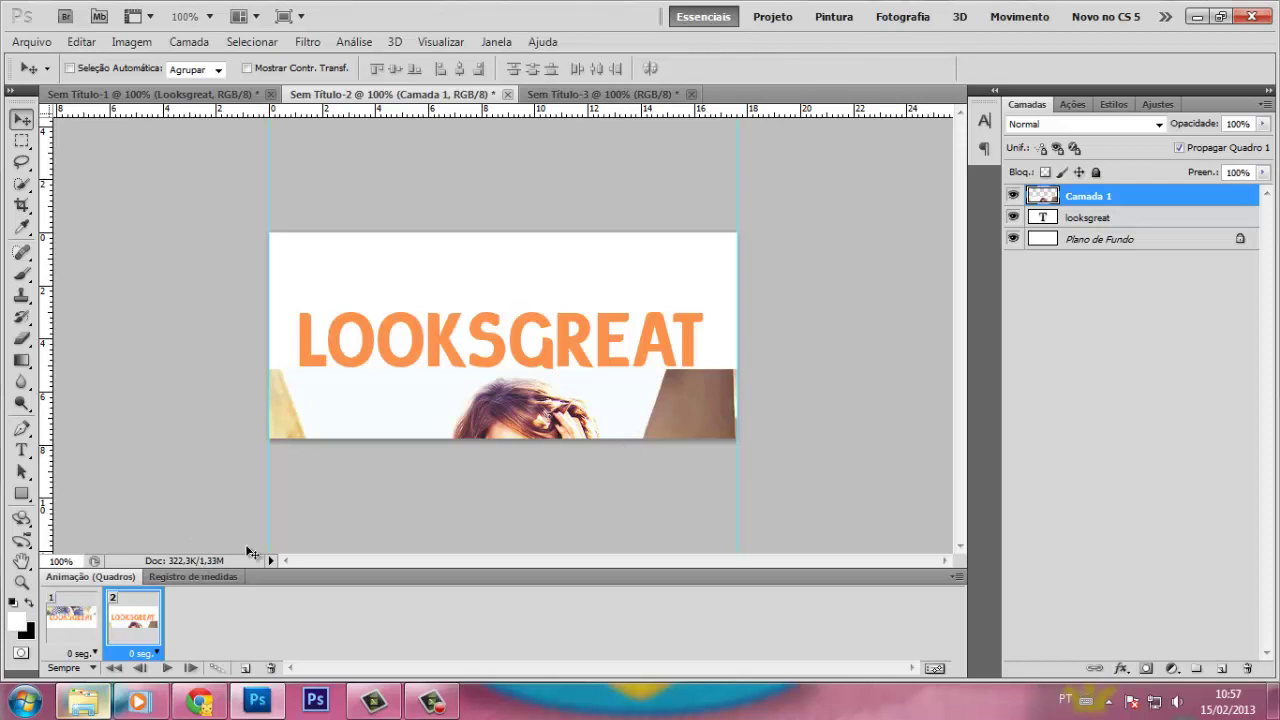
On frame 1, clip Camada 1 to the LOOKSGREAT text with Criar Máscara de Corte, then select both frames.
click(86, 628)
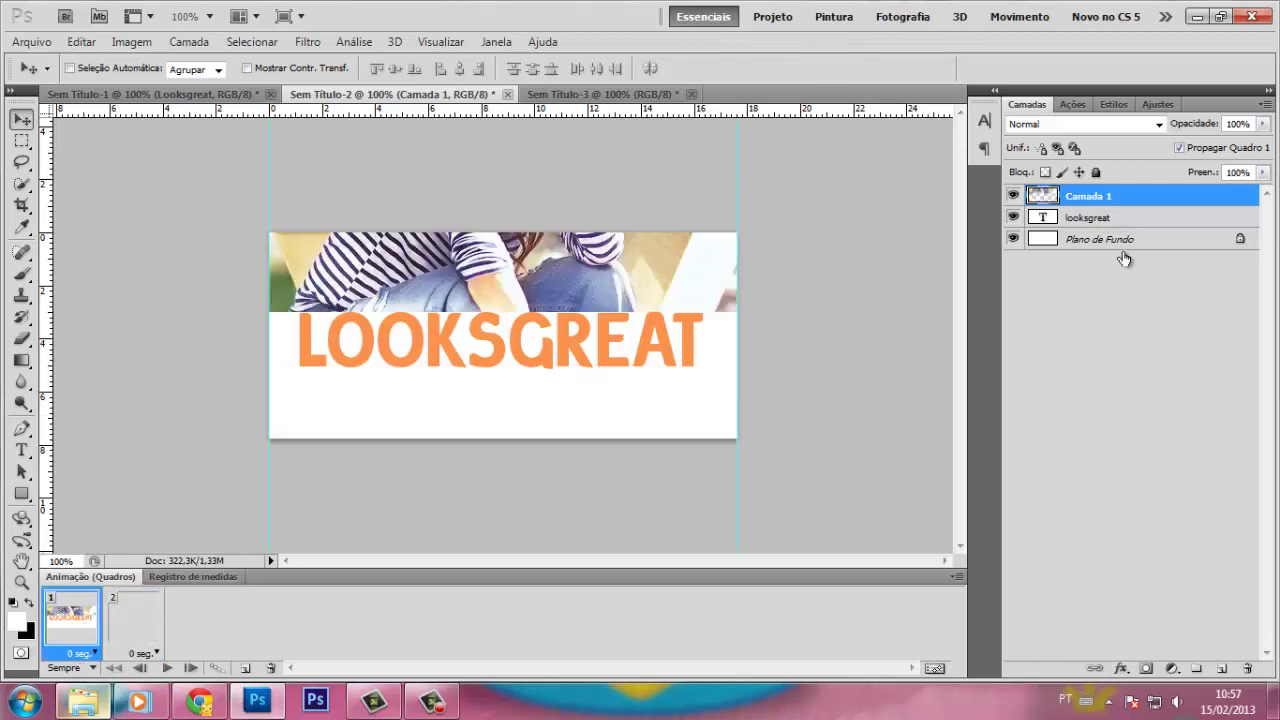
right_click(1130, 192)
click(1098, 425)
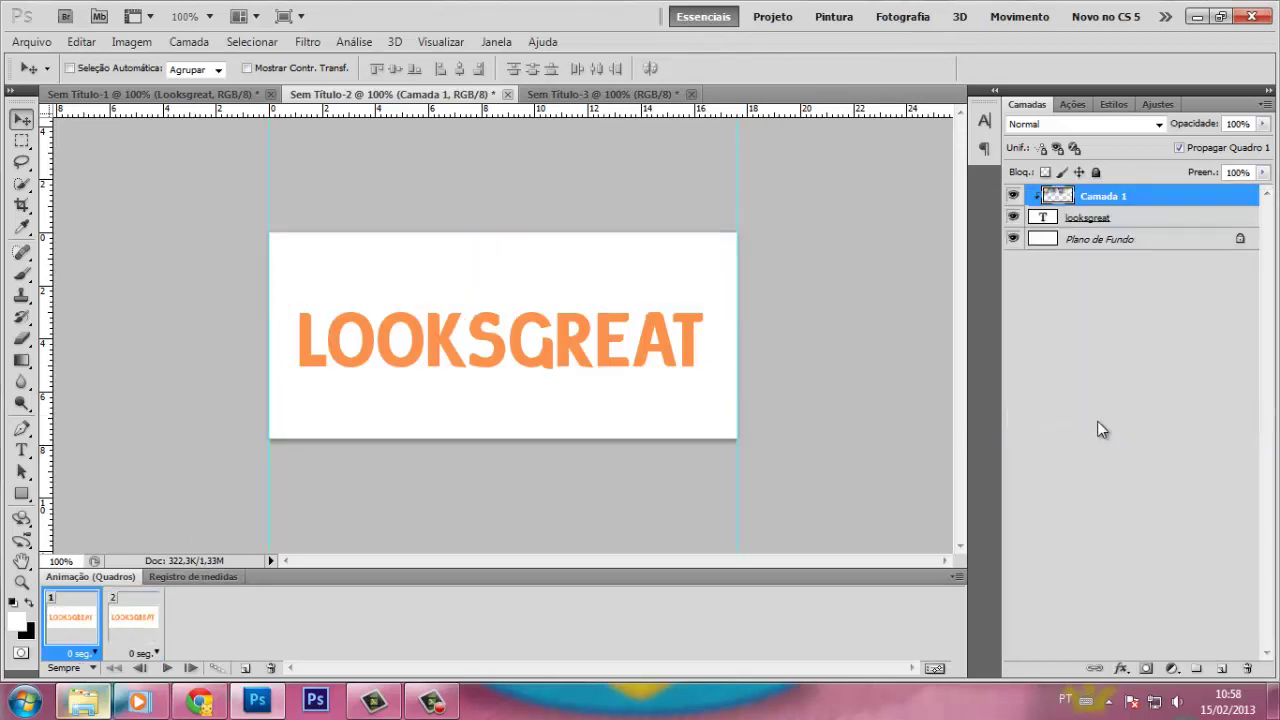
shift+click(136, 632)
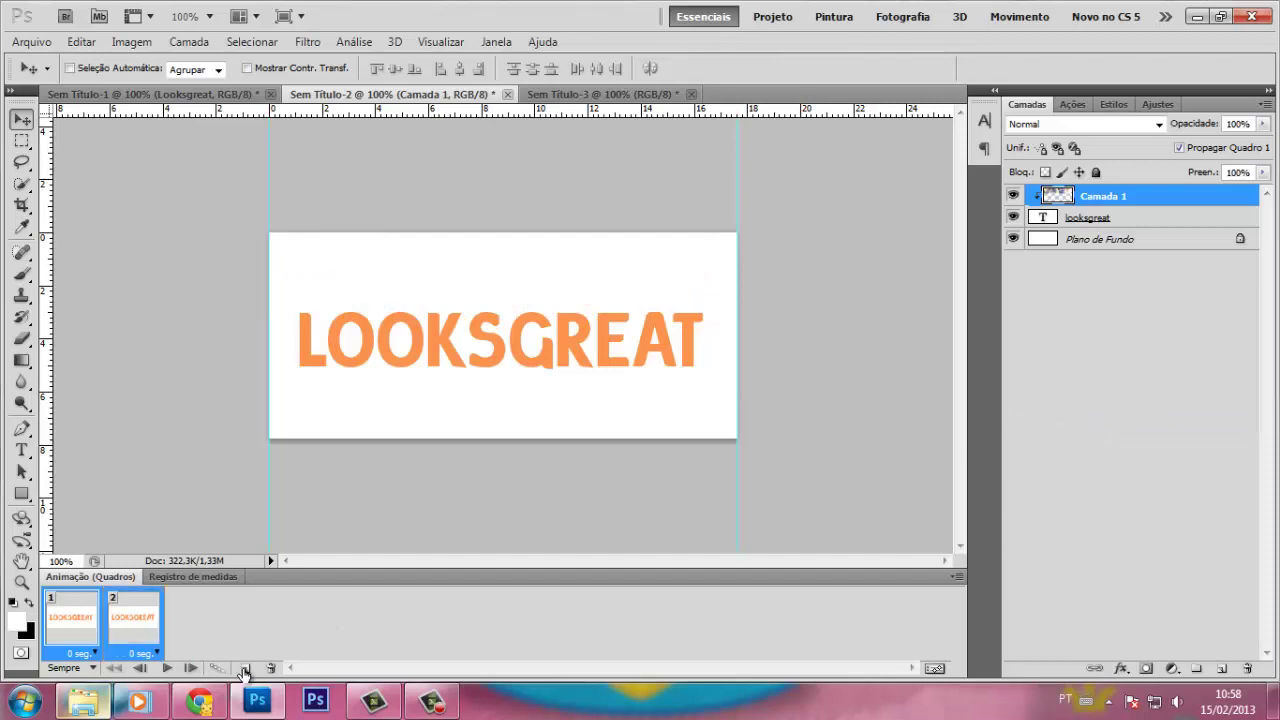
Tween between the two keyframes, adding 25 in-between frames.
click(224, 671)
text(2)
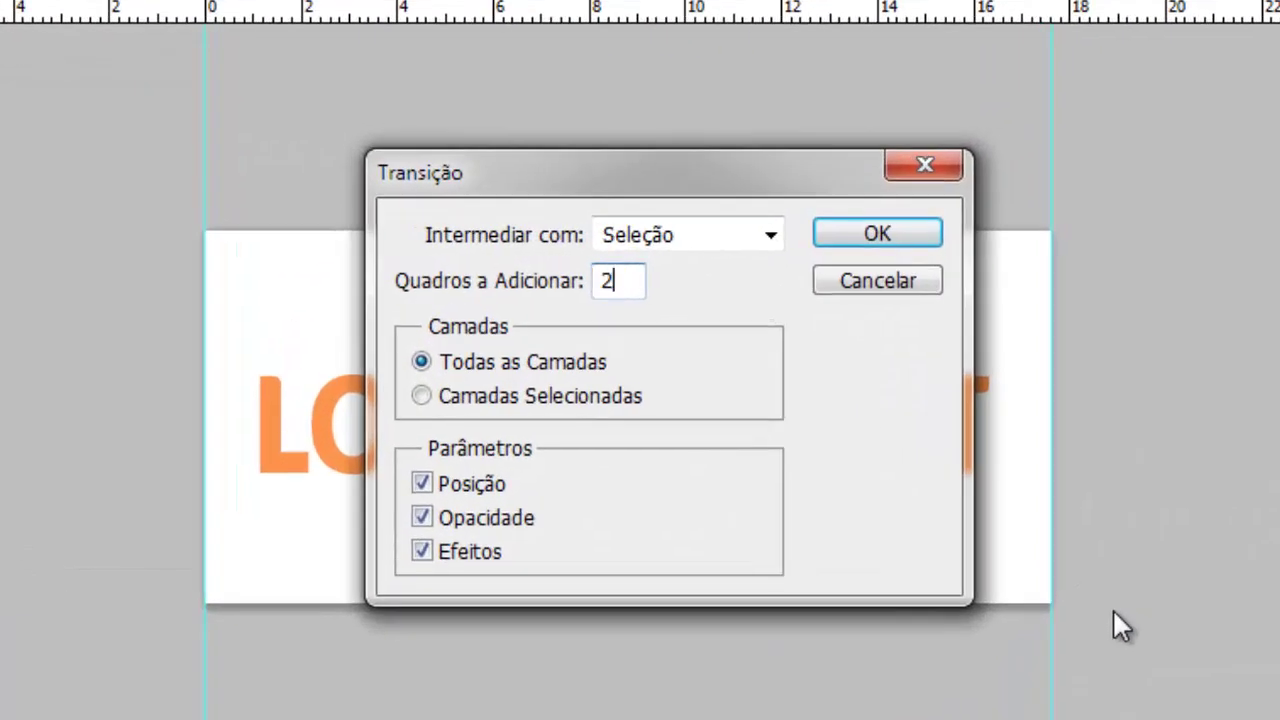
text(5)
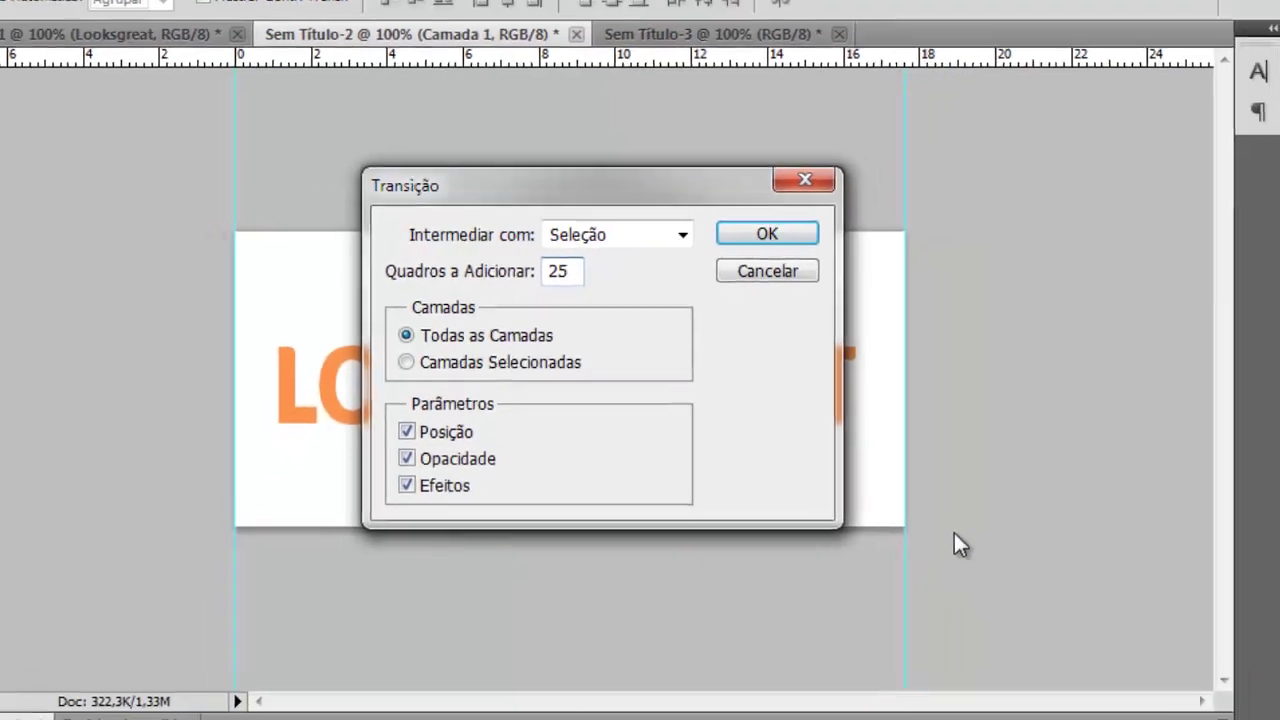
key(Return)
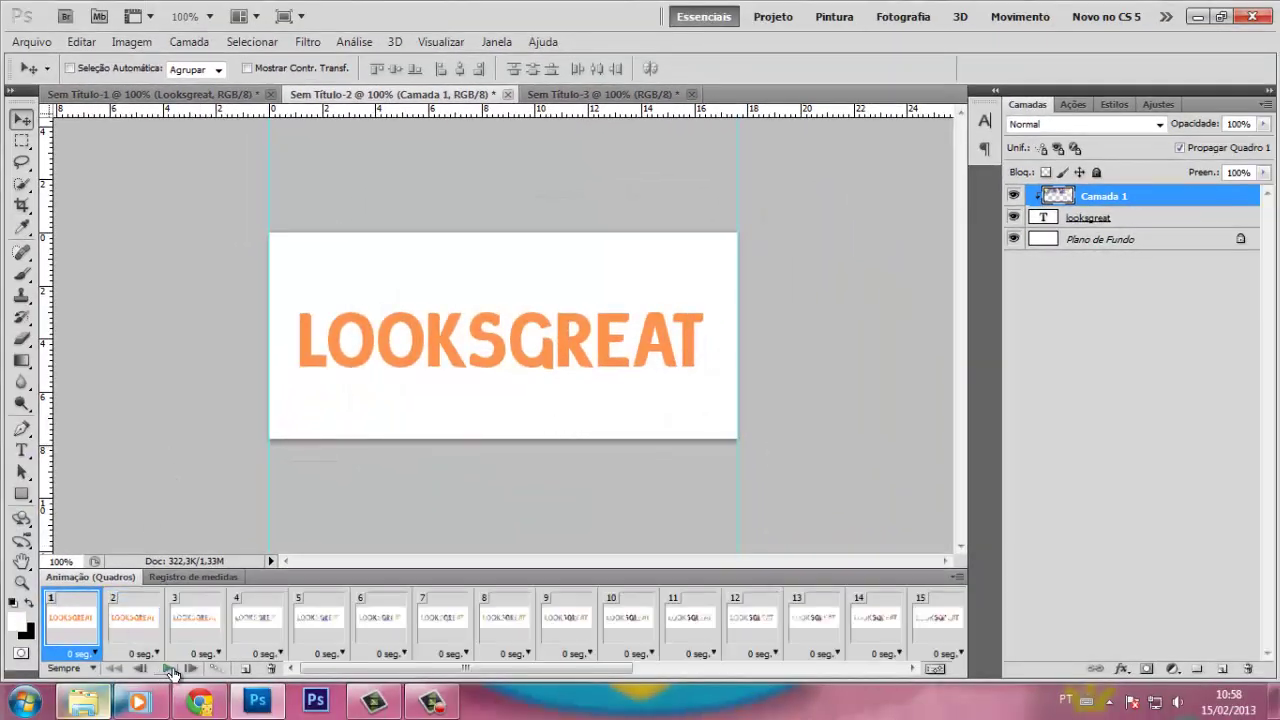
Give all 27 frames a custom delay of 0,15 seconds.
drag(600, 669, 930, 670)
shift+click(945, 654)
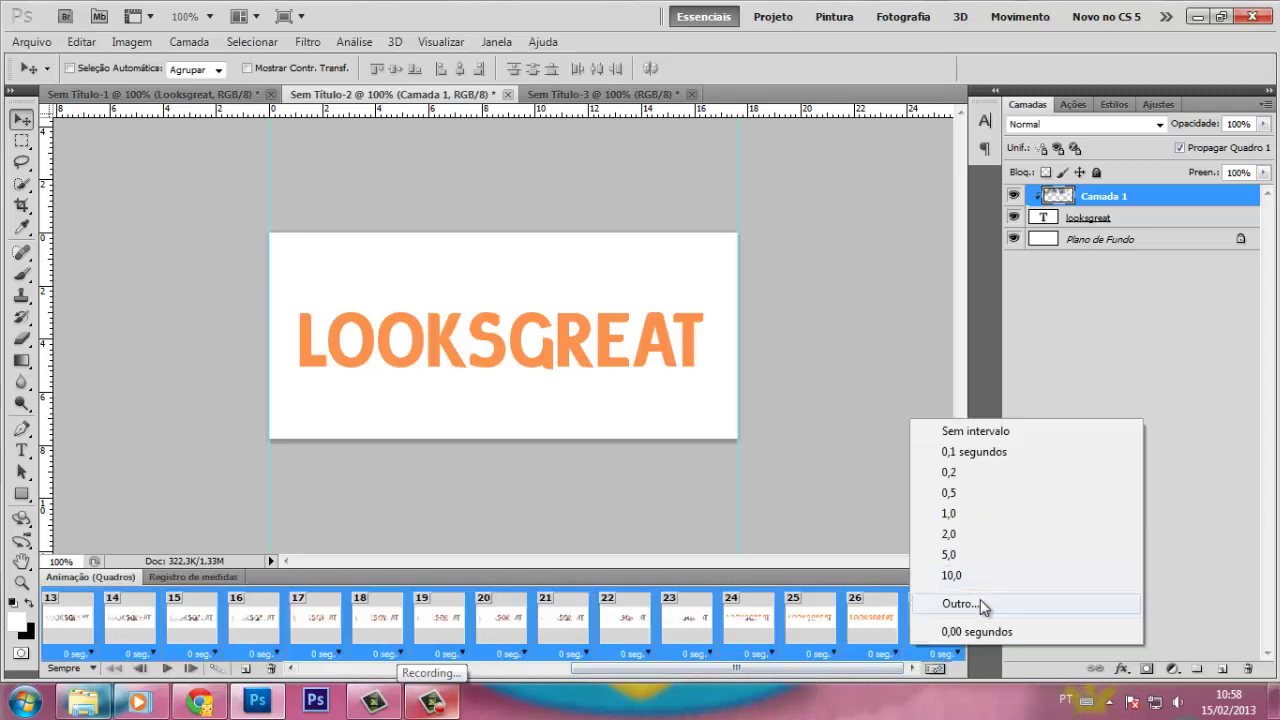
click(980, 605)
text(0,15)
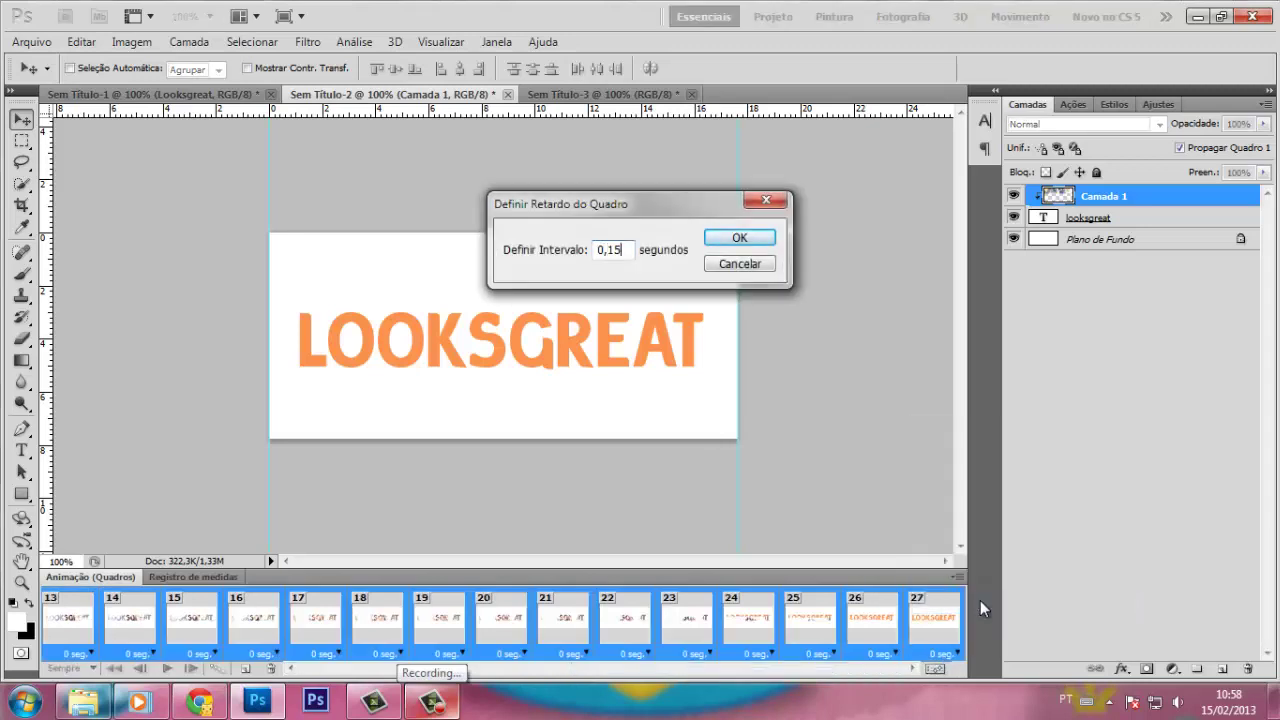
key(Return)
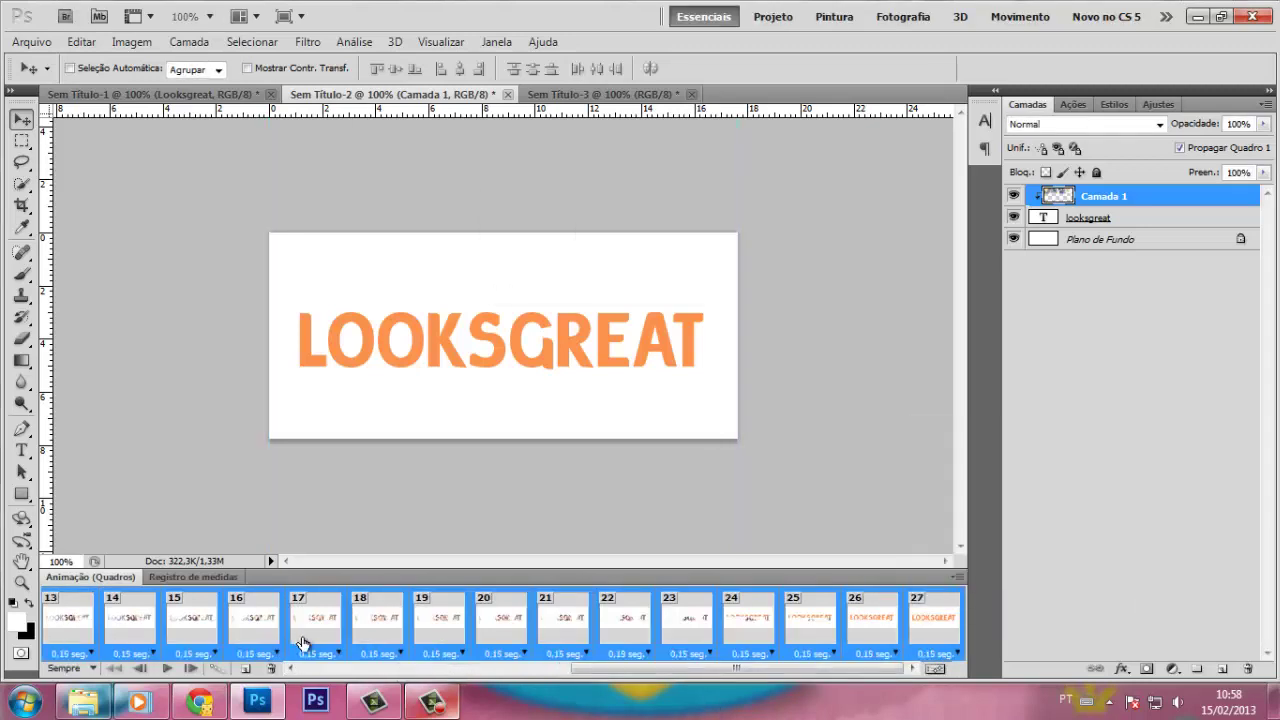
Play the 27-frame animation to watch the photo slide through the letters, then stop it.
click(166, 669)
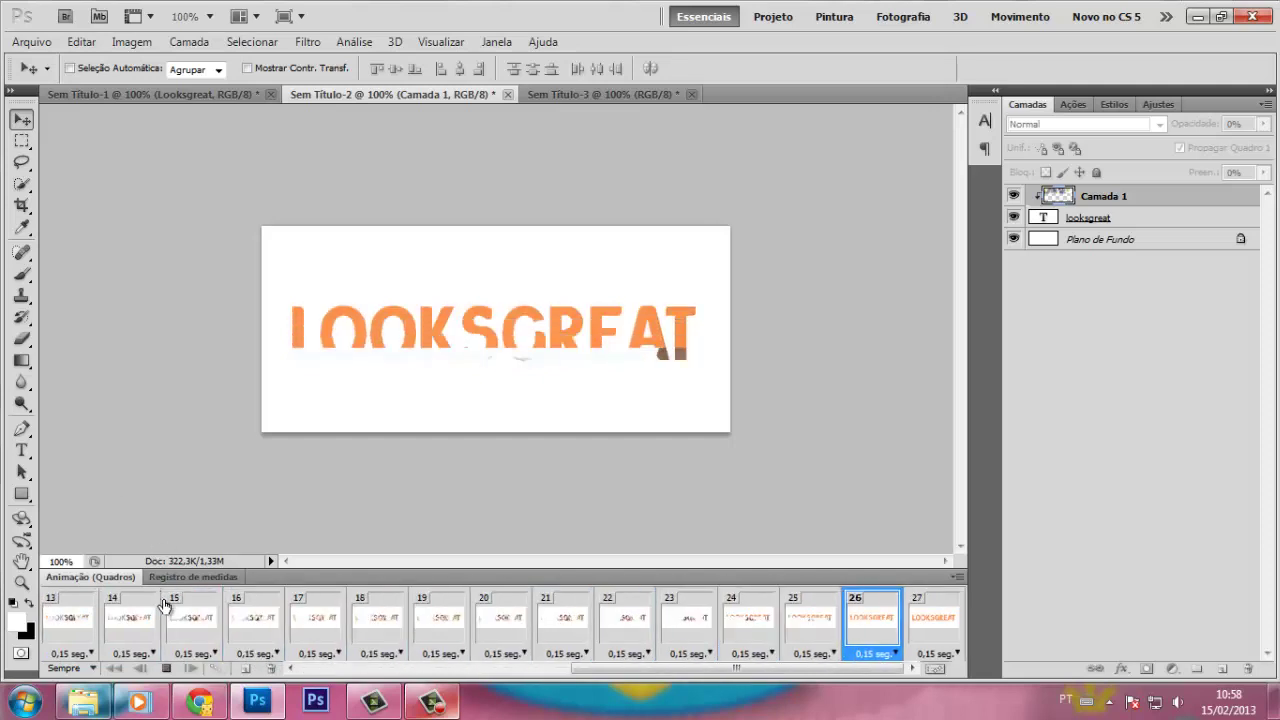
click(166, 668)
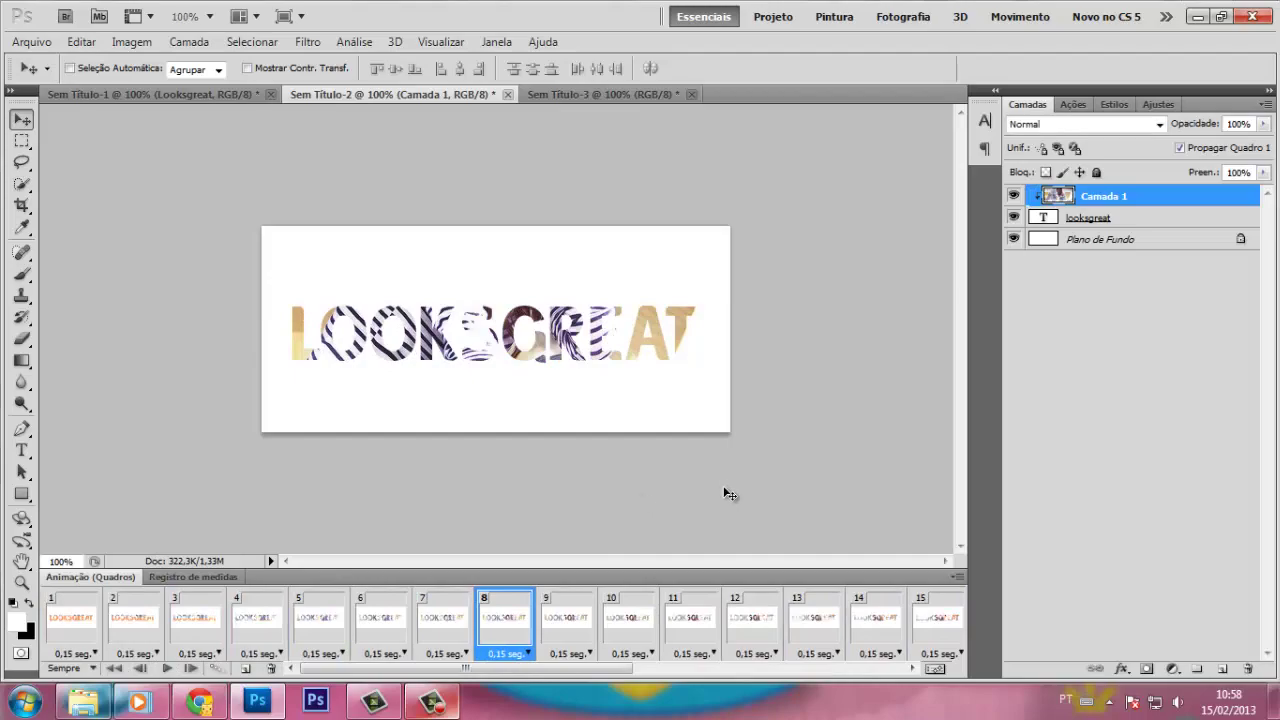